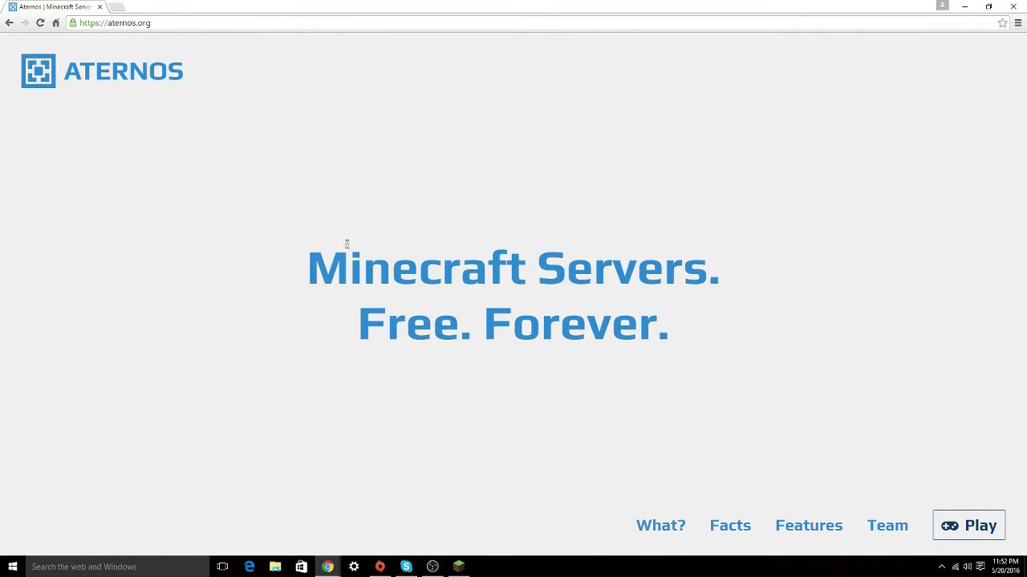
# Open the My Server dashboard and check the Software section's plugin options for CraftBukkit 1.7.9 R0.3.
pyautogui.click(171, 23)
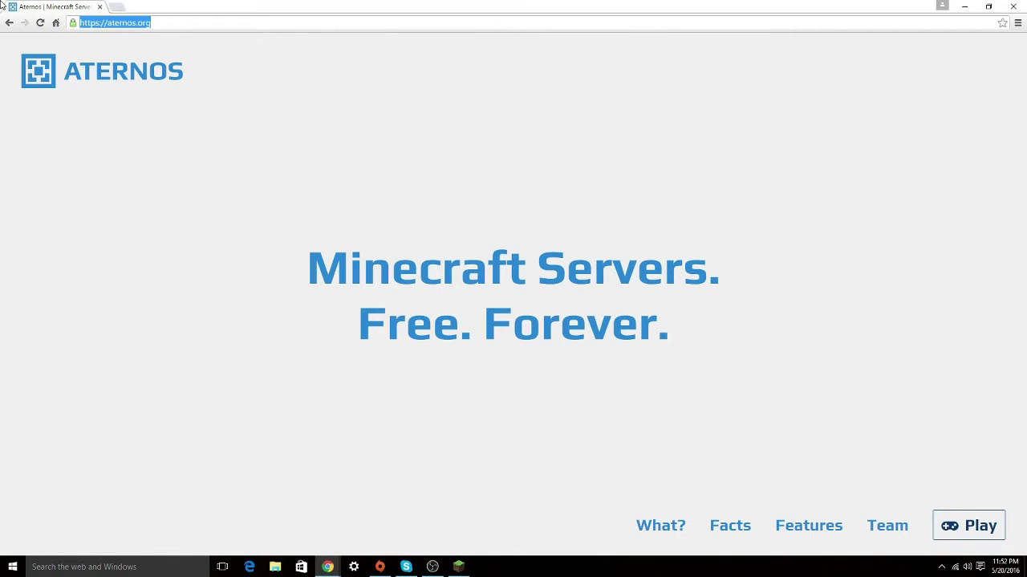
pyautogui.click(979, 531)
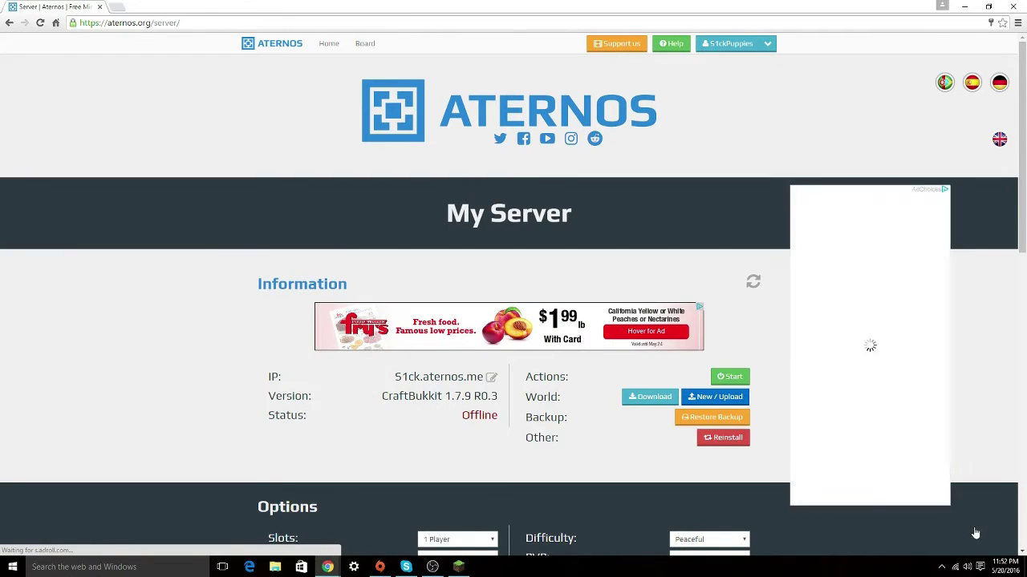
pyautogui.scroll(-4, 514, 417)
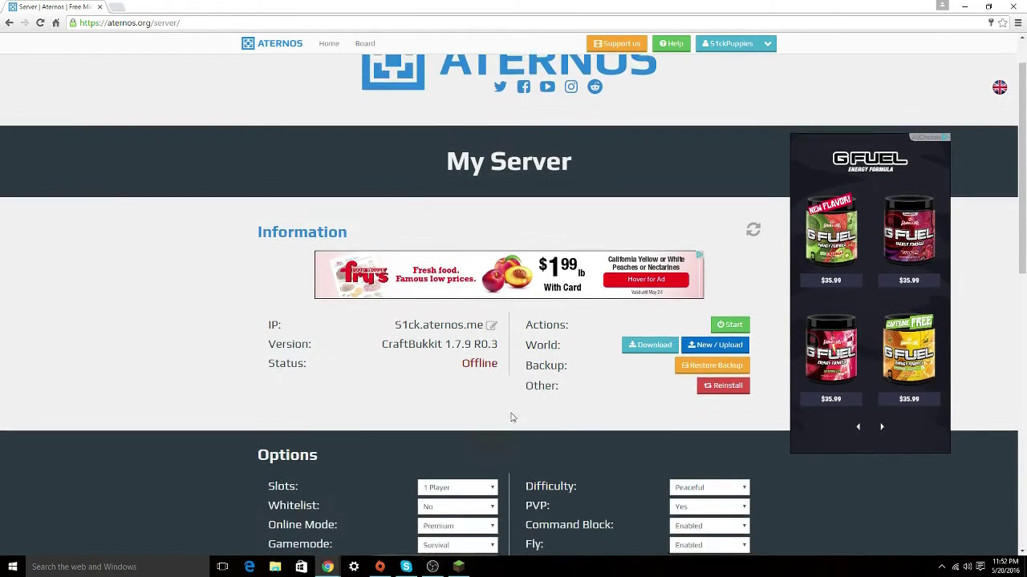
pyautogui.scroll(-3, 514, 412)
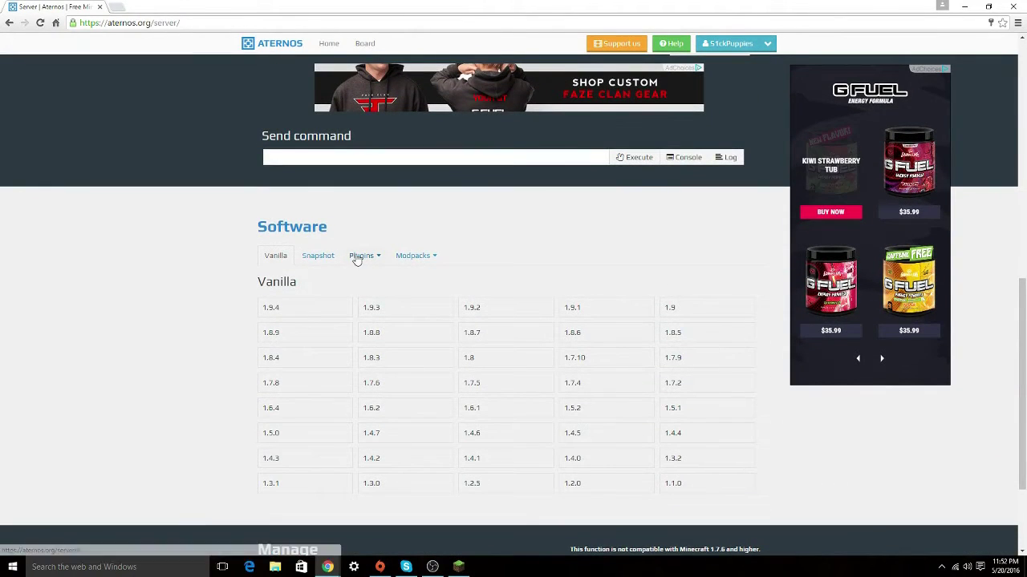
pyautogui.click(357, 257)
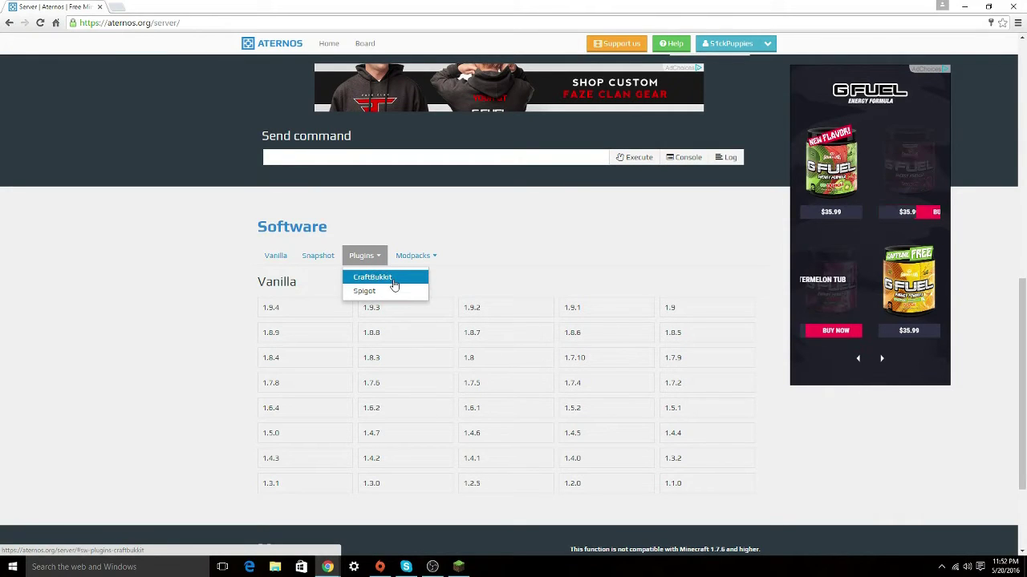
pyautogui.scroll(8, 492, 233)
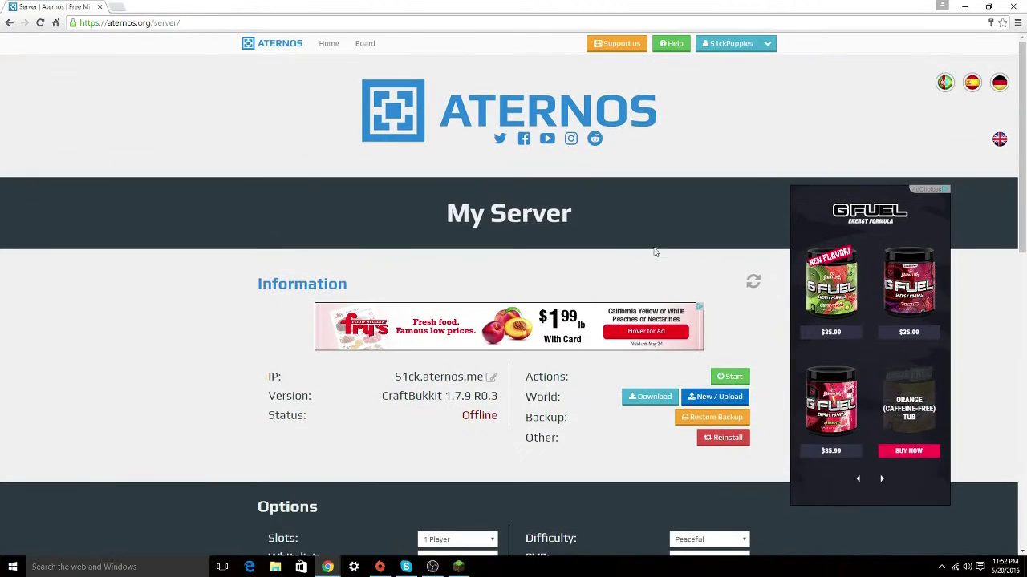
pyautogui.click(767, 48)
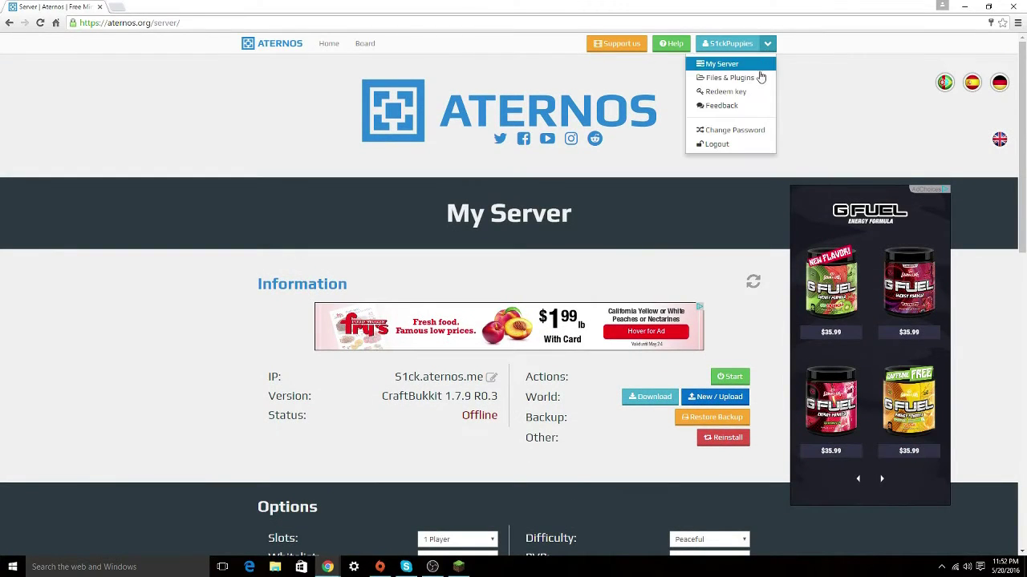
# Search the Files & Plugins catalogue for 'mcmmo' and open the mcMMO result.
pyautogui.click(754, 79)
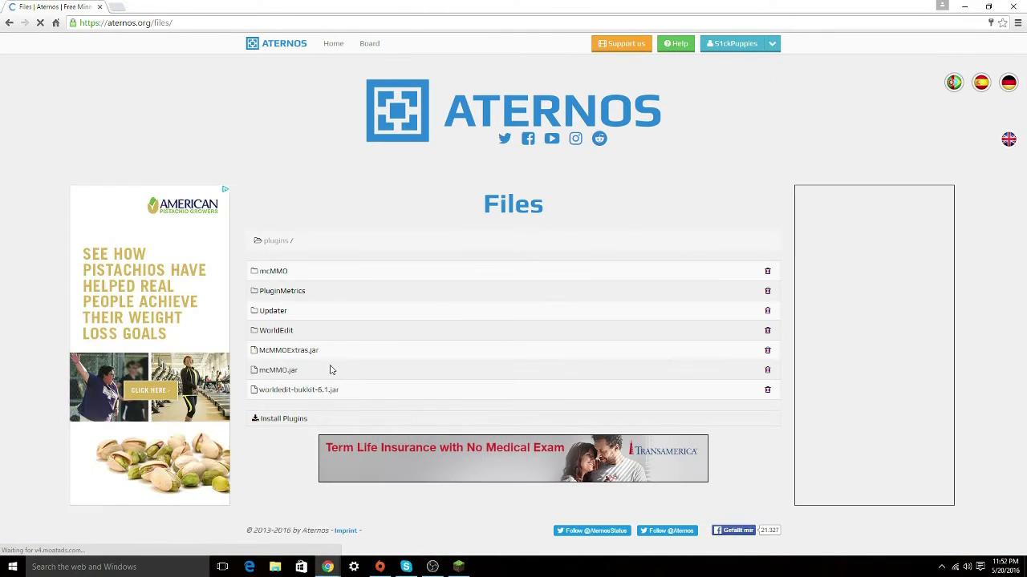
pyautogui.click(294, 416)
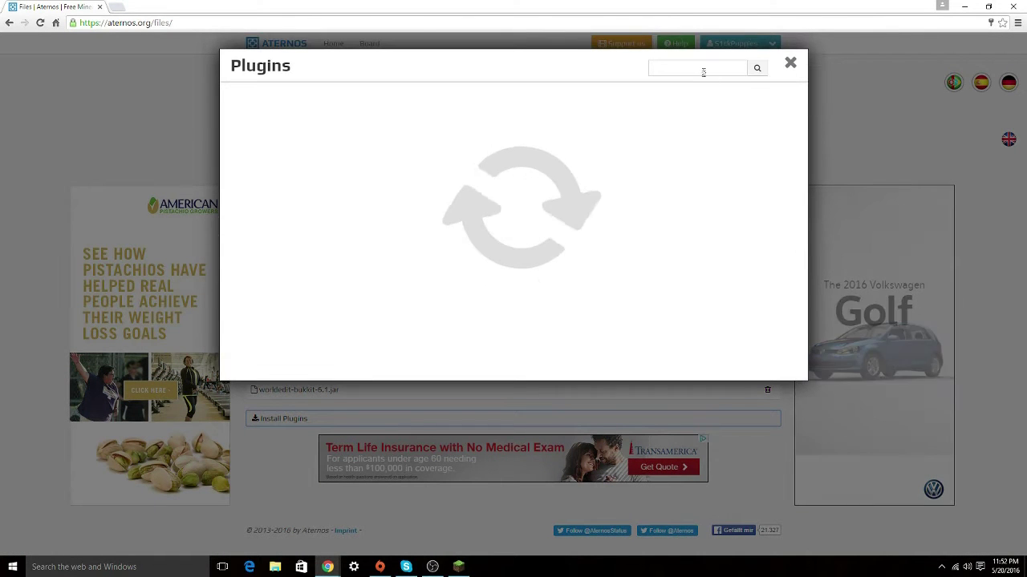
pyautogui.click(703, 72)
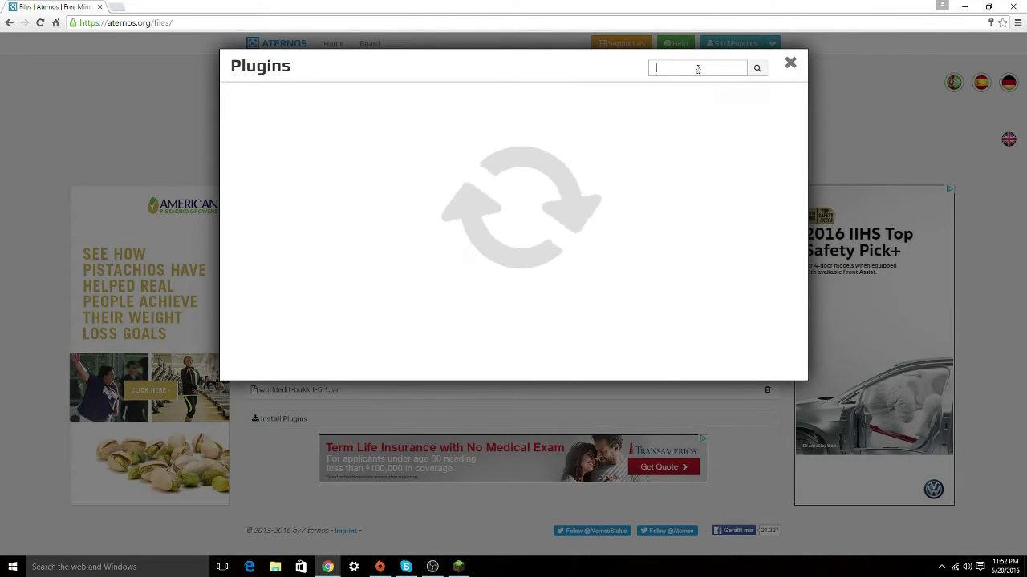
pyautogui.write('m')
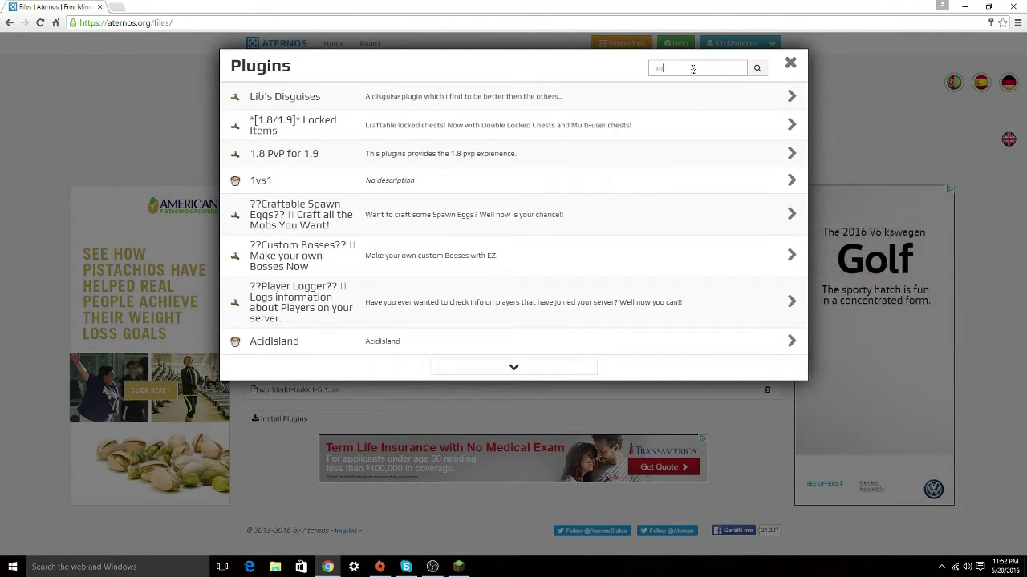
pyautogui.write('cmmo')
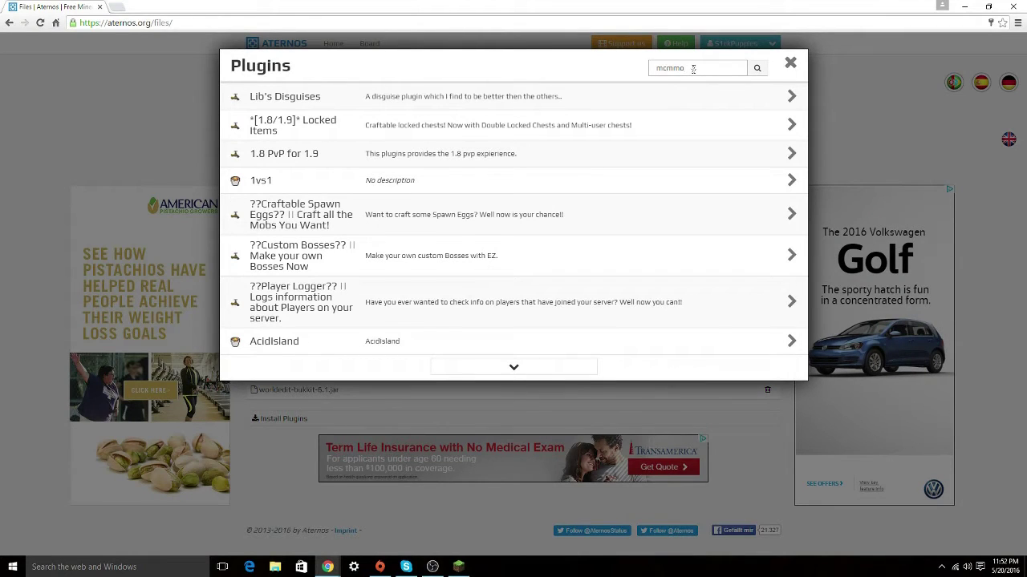
pyautogui.click(761, 73)
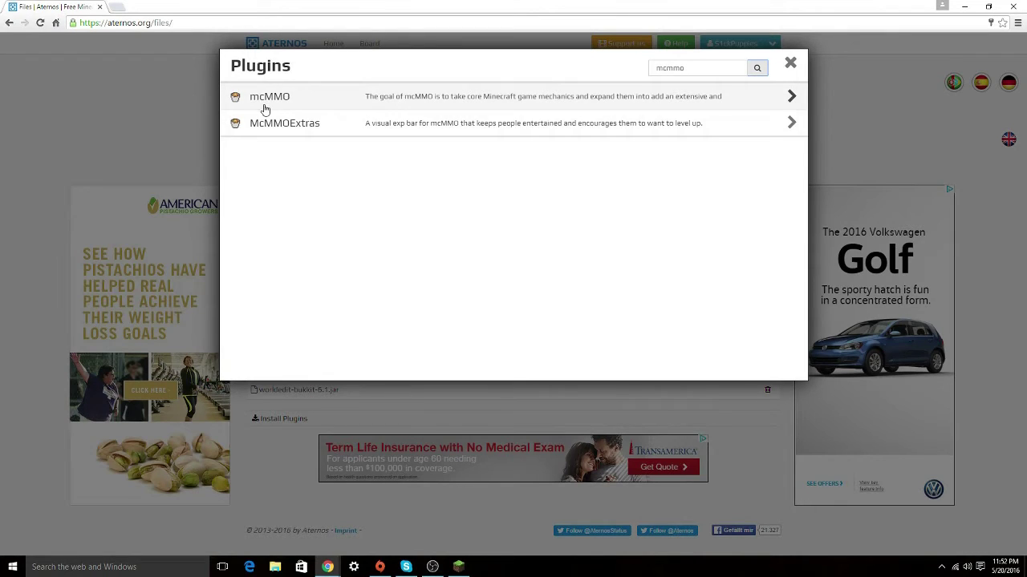
pyautogui.click(343, 97)
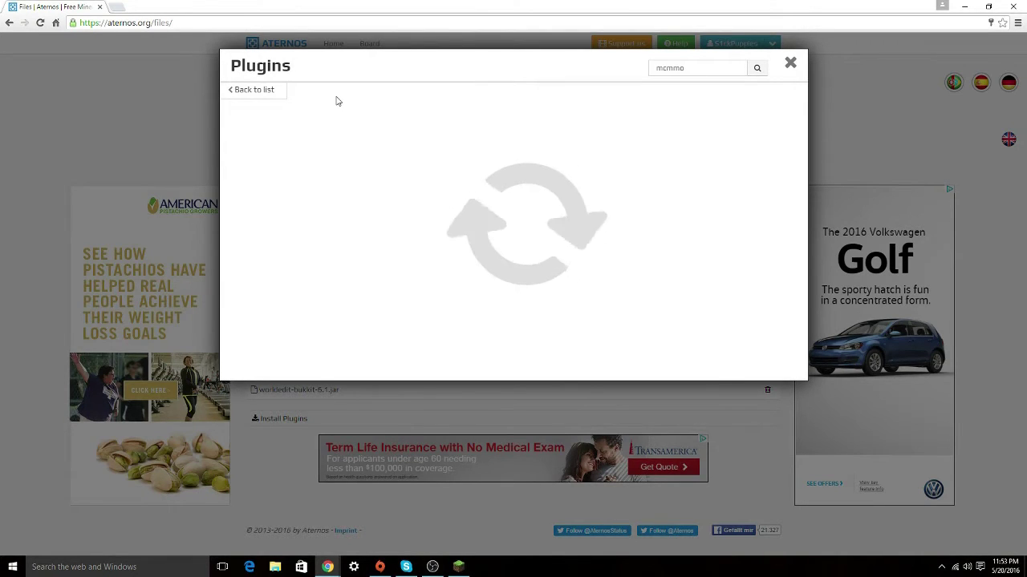
# Check mcMMO's 1.7.9-R0.2 compatibility, then view the McMMOExtras plugin details.
pyautogui.moveTo(416, 212); pyautogui.dragTo(448, 217)
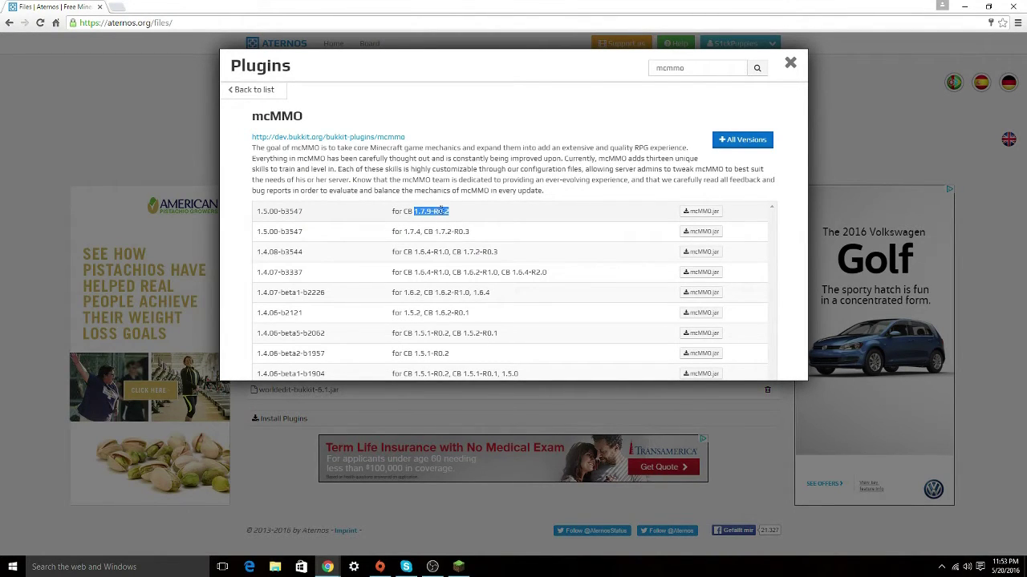
pyautogui.click(476, 215)
pyautogui.click(265, 89)
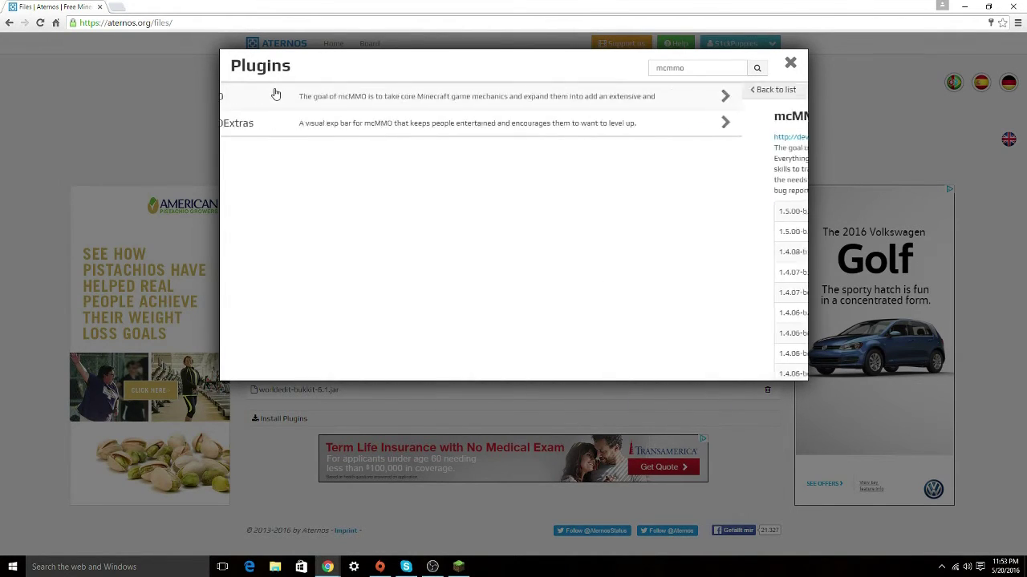
pyautogui.click(305, 128)
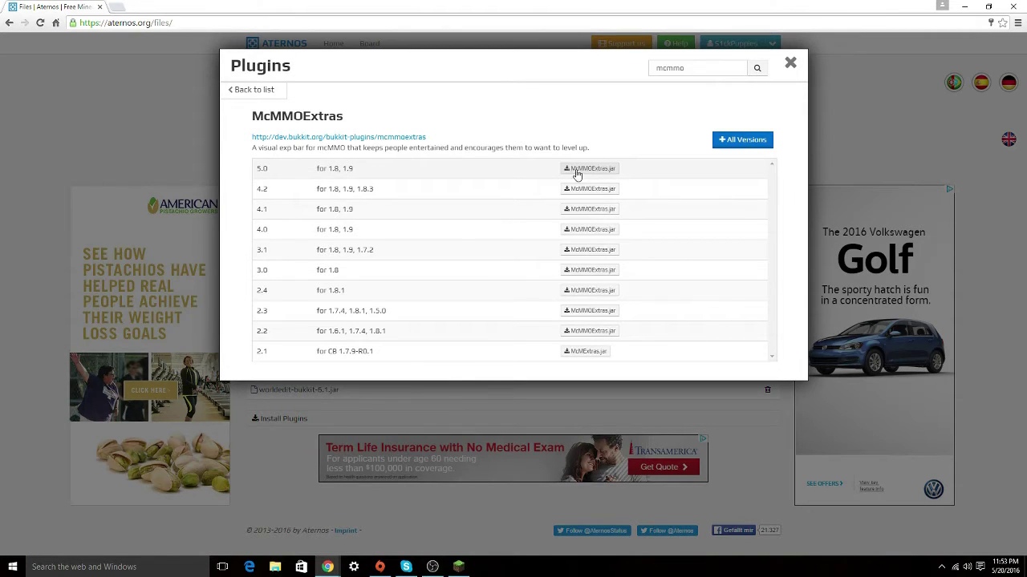
# Close the plugin catalogue and confirm McMMOExtras.jar and mcMMO.jar in the plugins folder.
pyautogui.click(791, 64)
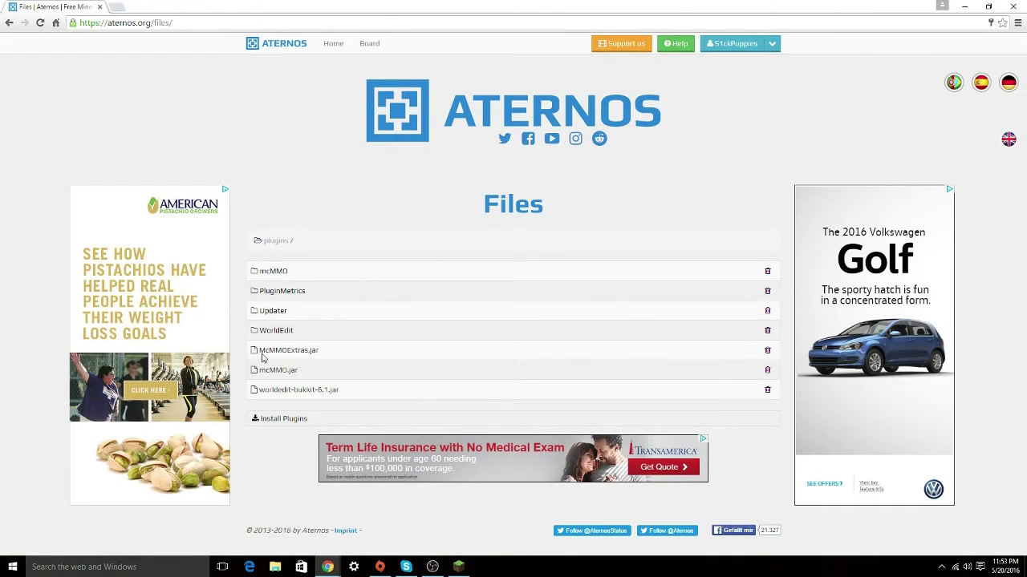
pyautogui.moveTo(258, 351); pyautogui.dragTo(320, 360)
pyautogui.moveTo(259, 372); pyautogui.dragTo(296, 378)
pyautogui.click(773, 45)
# Reinstall CraftBukkit 1.7.9 R0.3 from the Plugins software list on the dashboard.
pyautogui.click(760, 66)
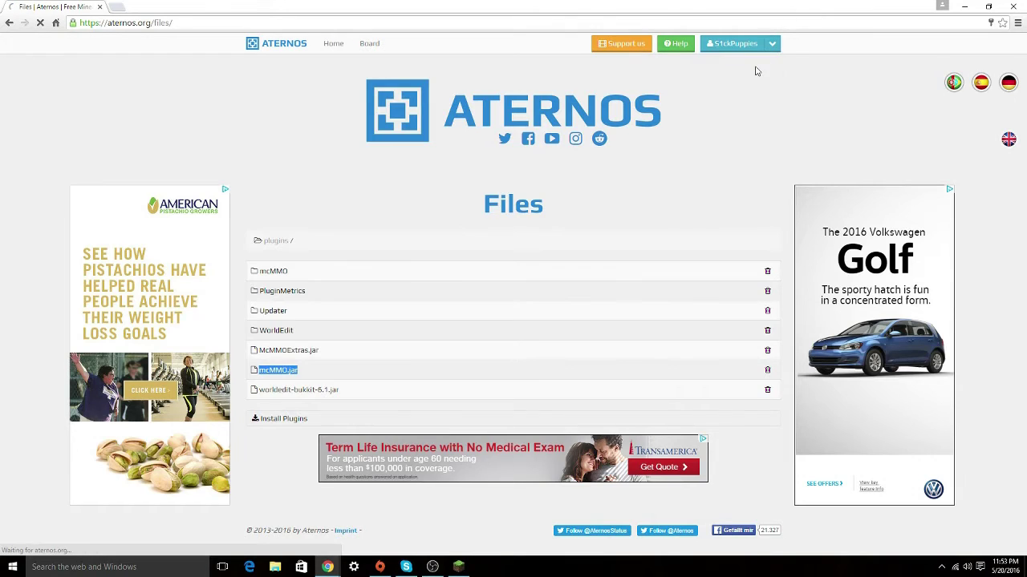
pyautogui.scroll(-1, 498, 360)
pyautogui.scroll(-4, 498, 360)
pyautogui.scroll(-1, 504, 356)
pyautogui.scroll(-2, 506, 350)
pyautogui.click(373, 204)
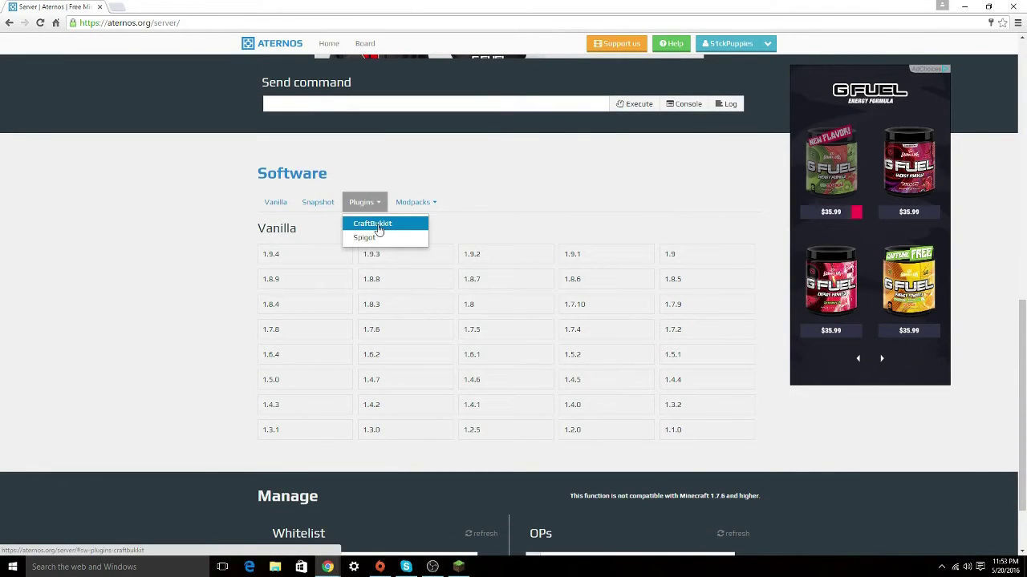
pyautogui.click(368, 223)
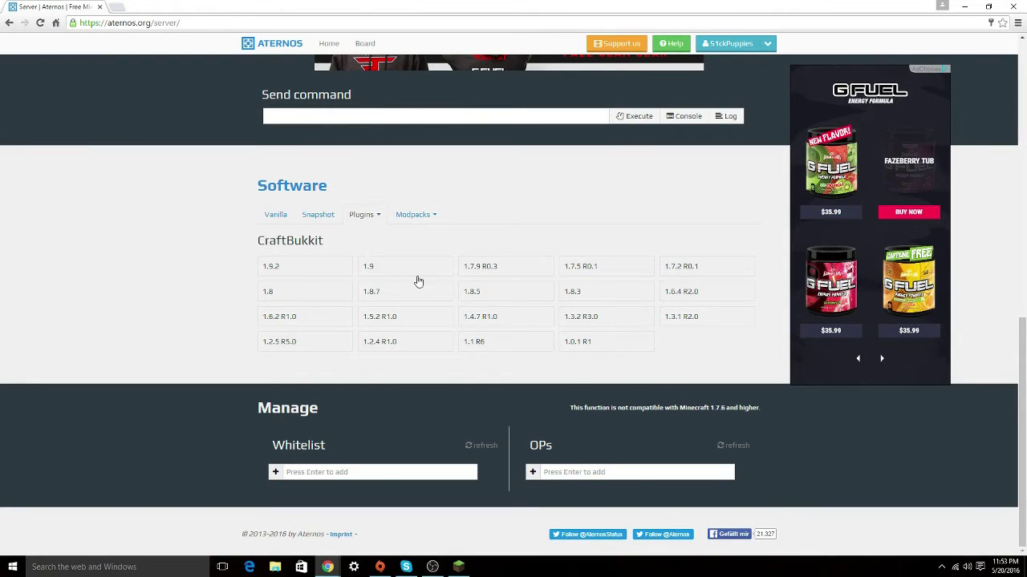
pyautogui.click(508, 271)
pyautogui.click(729, 359)
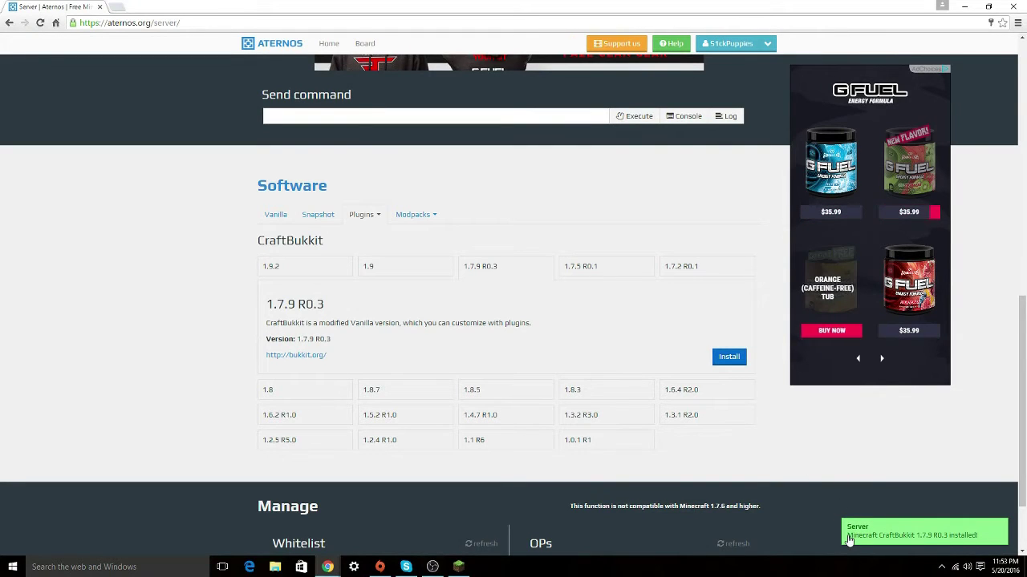
pyautogui.click(986, 543)
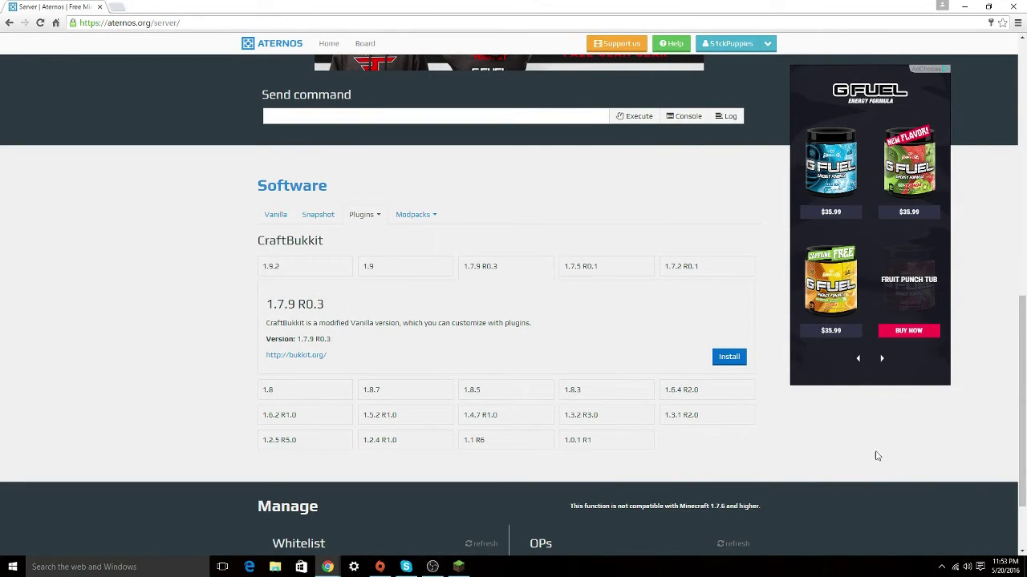
pyautogui.scroll(7, 628, 328)
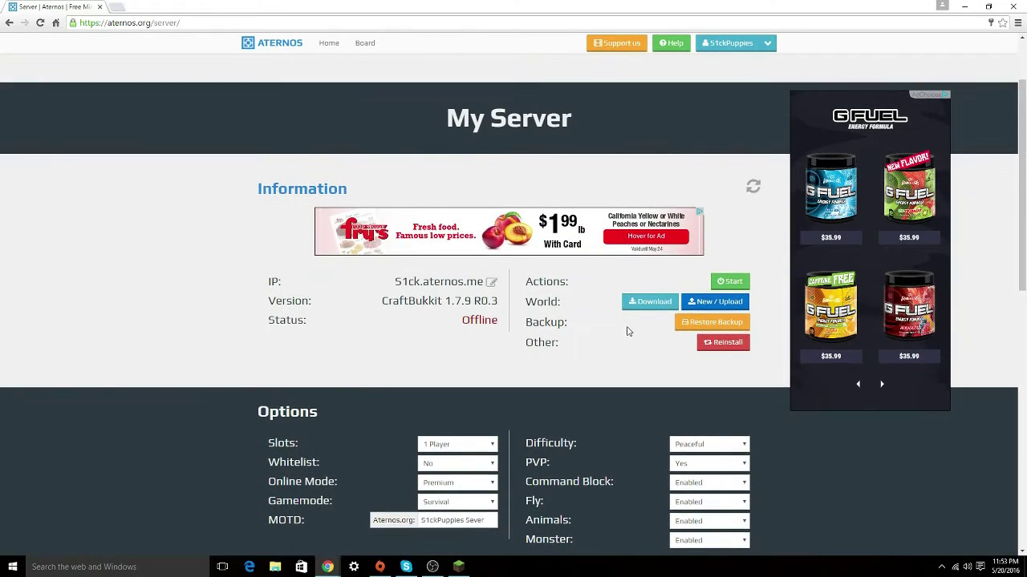
# Start the server and copy its Dyn IP squirrel.aternos.org:47946 once it is online.
pyautogui.click(737, 282)
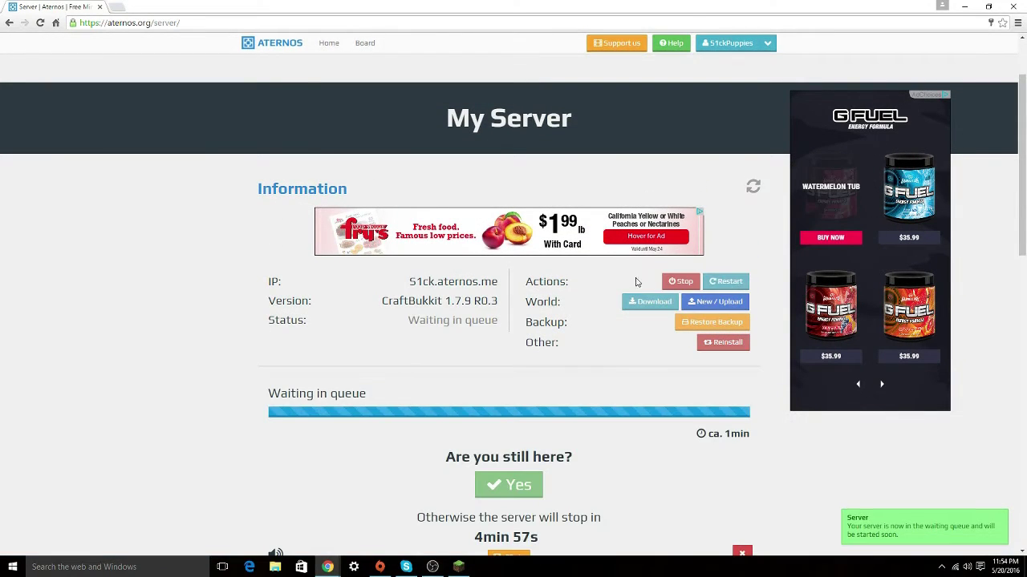
pyautogui.scroll(-1, 636, 282)
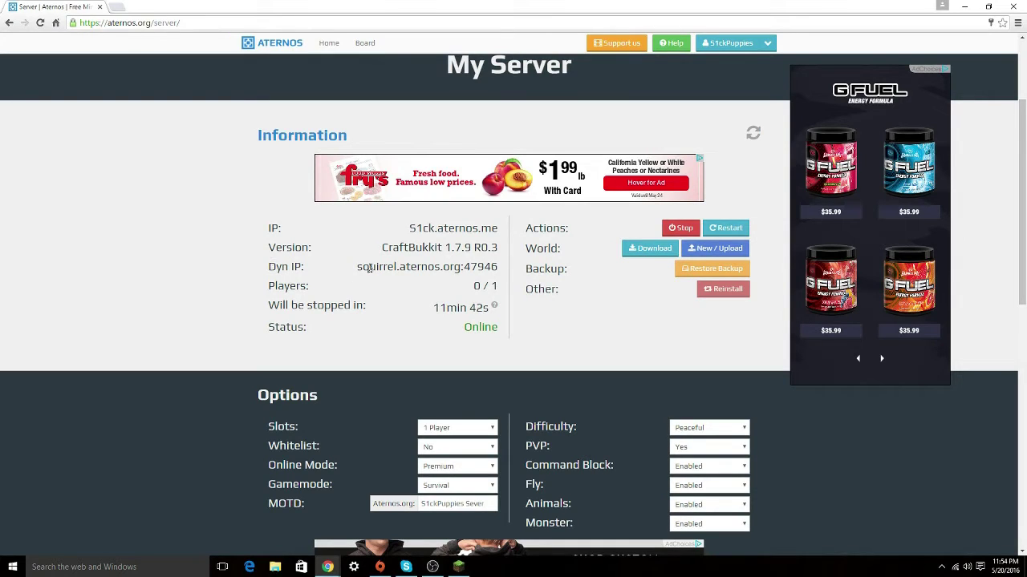
pyautogui.moveTo(358, 268); pyautogui.dragTo(503, 270)
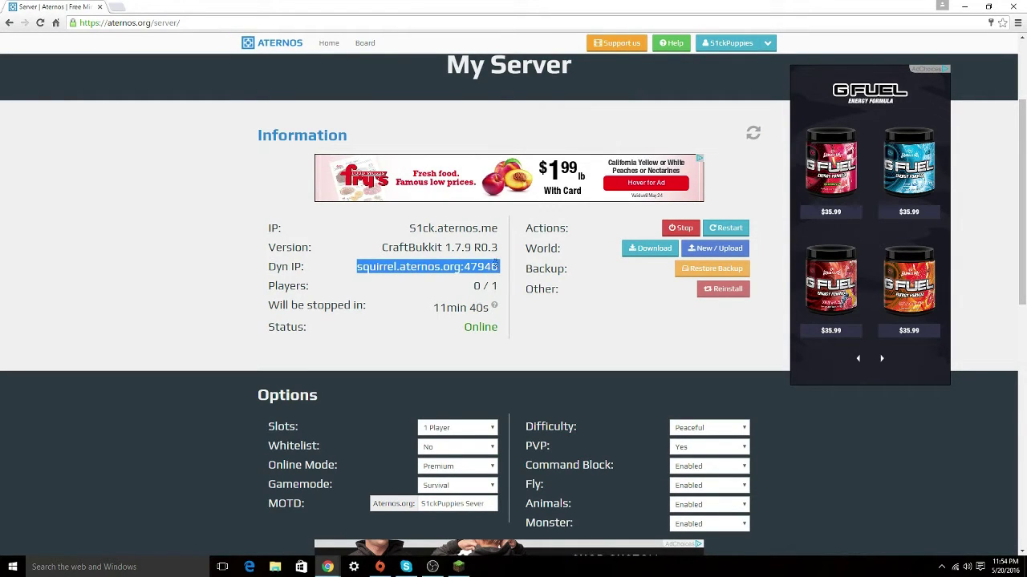
pyautogui.rightClick(494, 267)
pyautogui.click(513, 275)
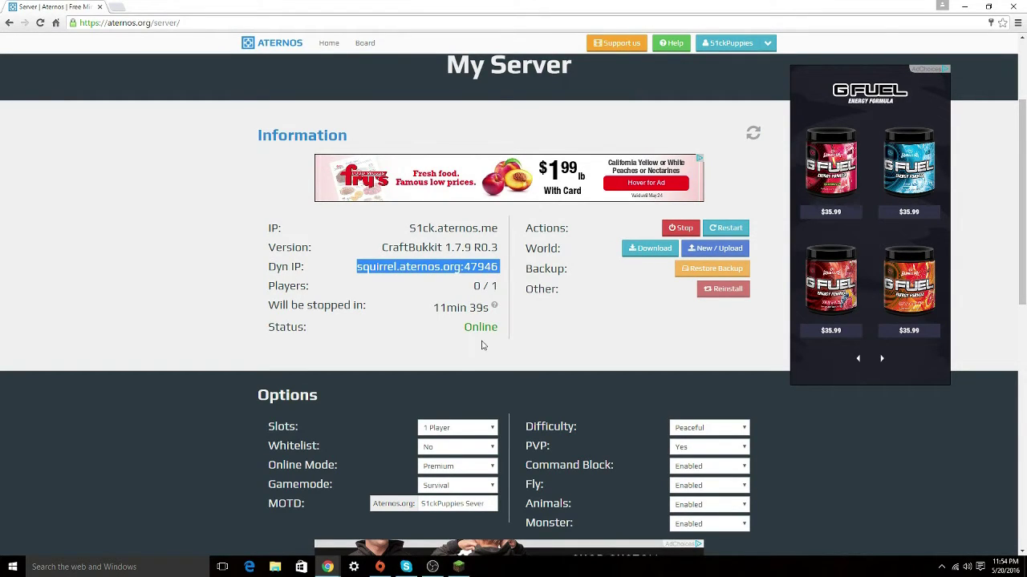
# Open the launcher's profile editor, close it unchanged, and reposition the launcher window.
pyautogui.click(460, 568)
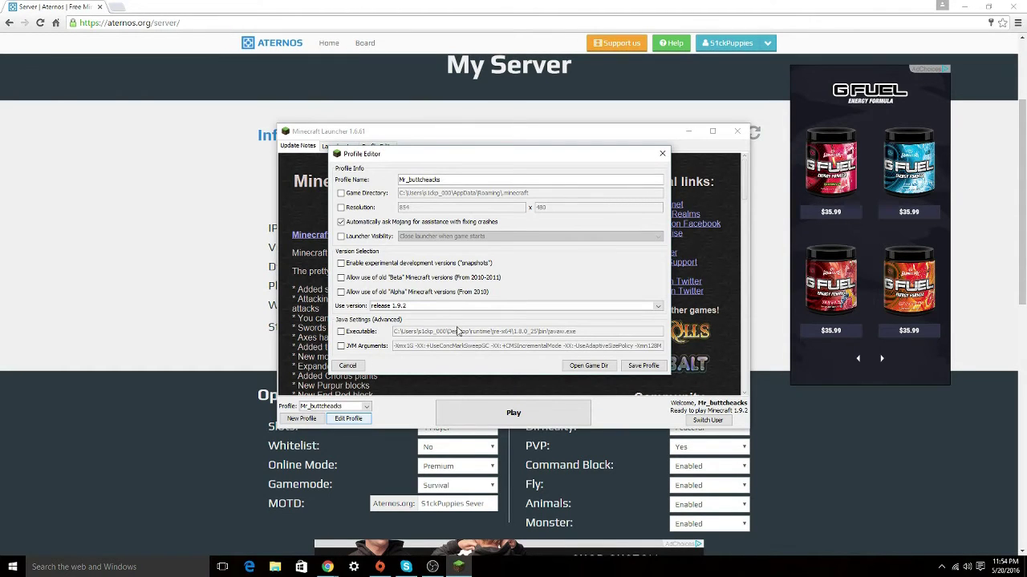
pyautogui.click(426, 306)
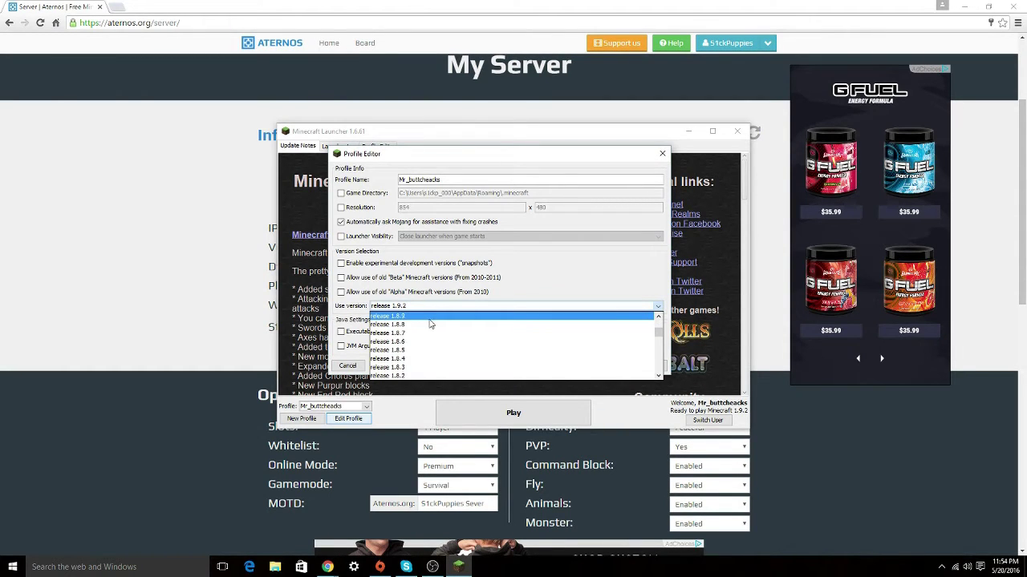
pyautogui.scroll(-2, 430, 323)
pyautogui.moveTo(454, 154); pyautogui.dragTo(634, 157)
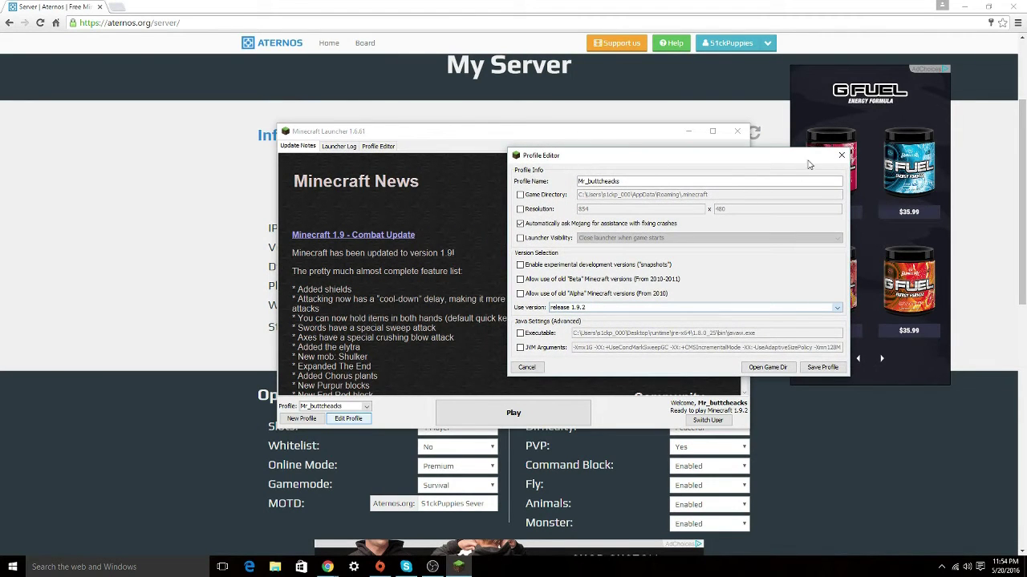
pyautogui.click(841, 155)
pyautogui.moveTo(482, 131); pyautogui.dragTo(695, 86)
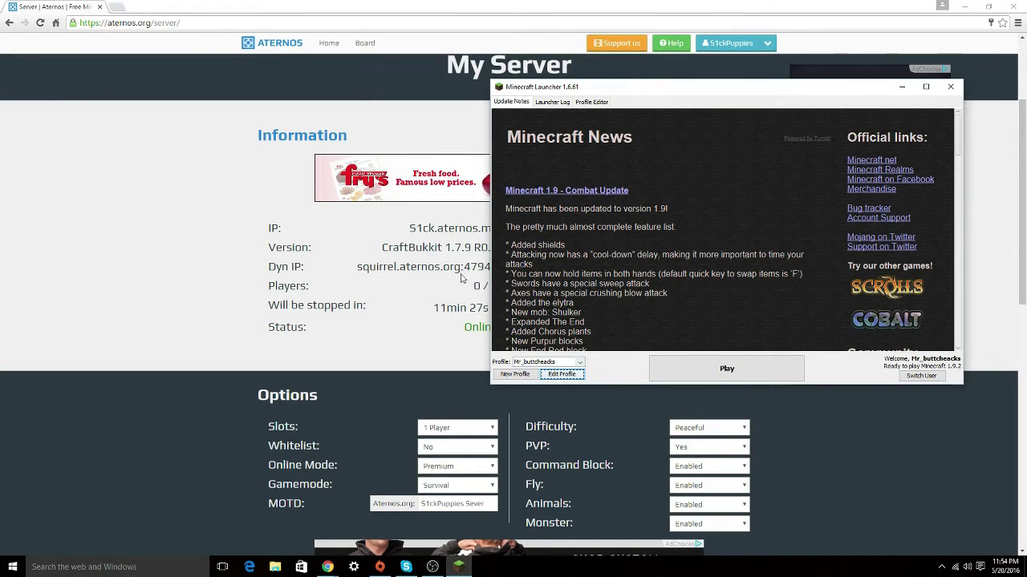
# Set the profile to release 1.7.9, save it, and launch the game full-screen.
pyautogui.click(561, 374)
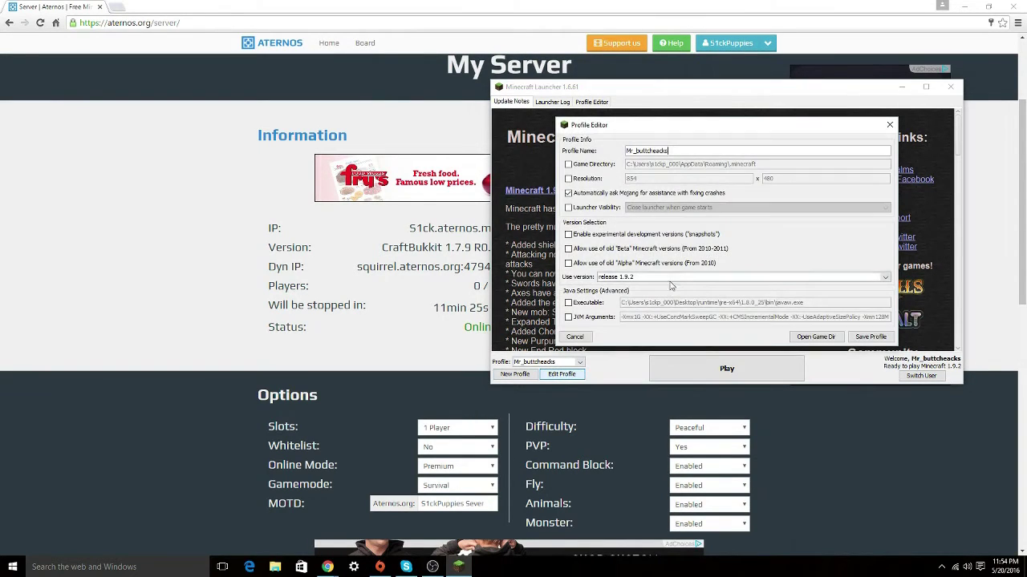
pyautogui.click(665, 277)
pyautogui.scroll(-4, 658, 317)
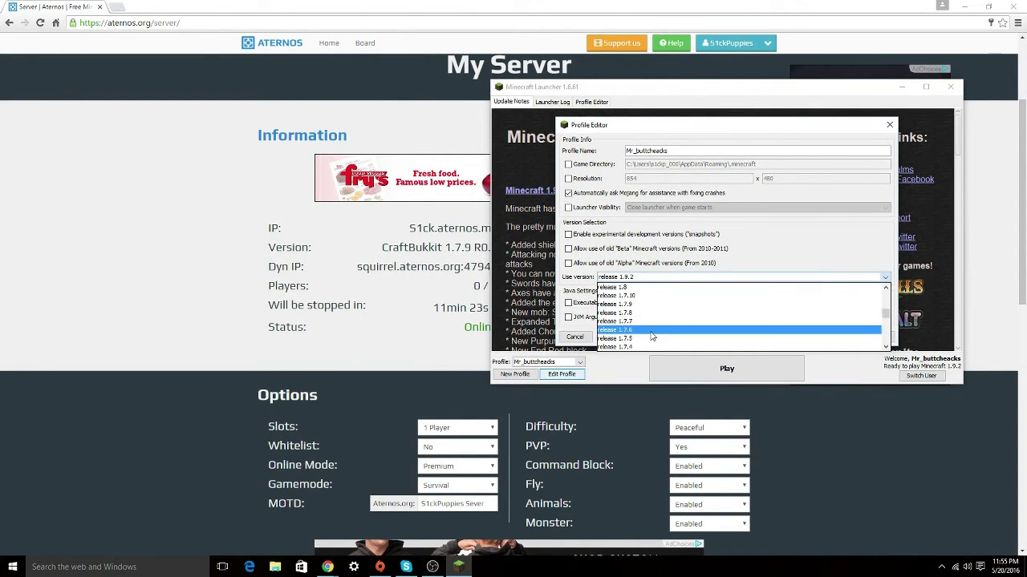
pyautogui.click(681, 305)
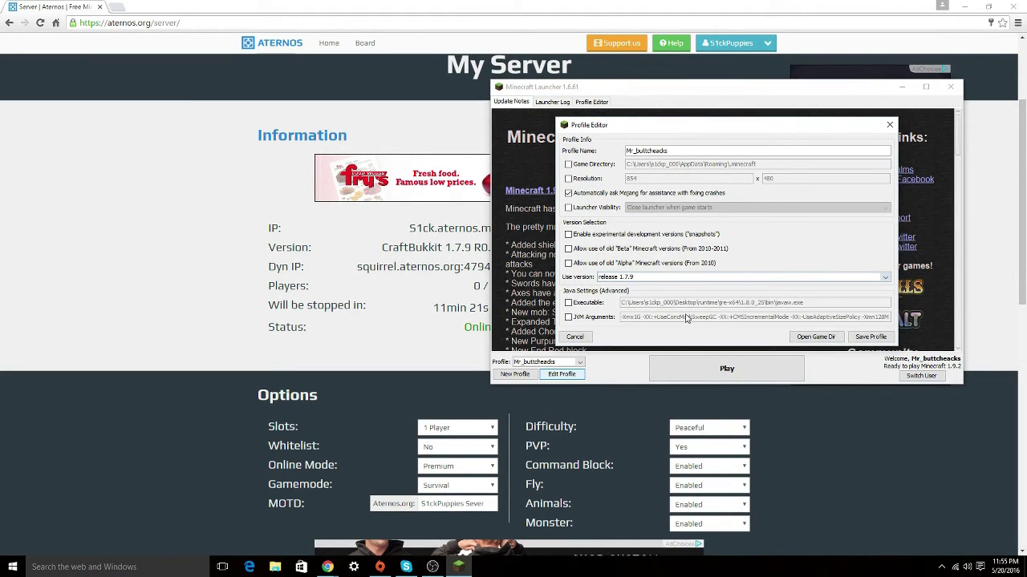
pyautogui.click(871, 338)
pyautogui.click(753, 377)
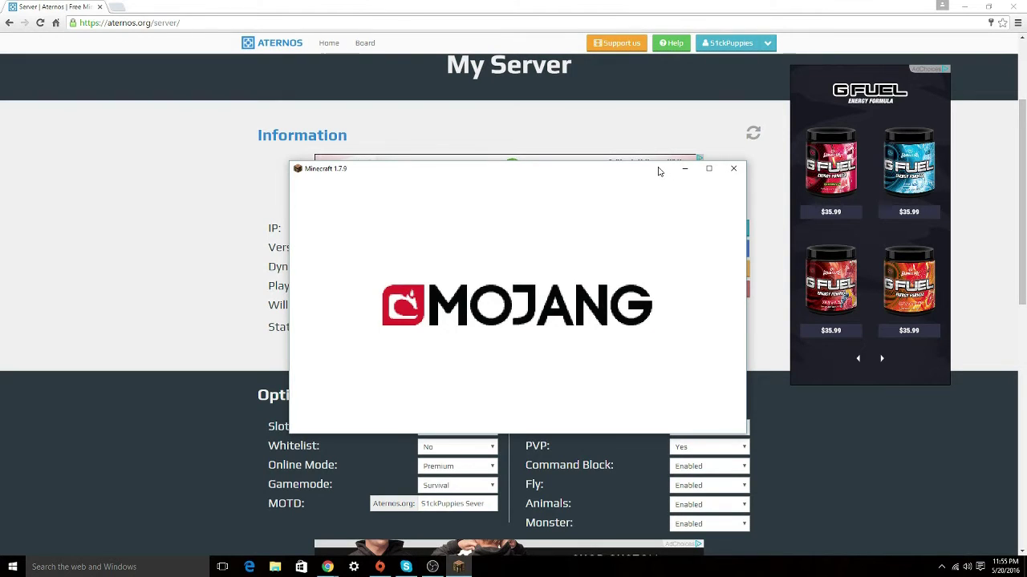
pyautogui.click(697, 154)
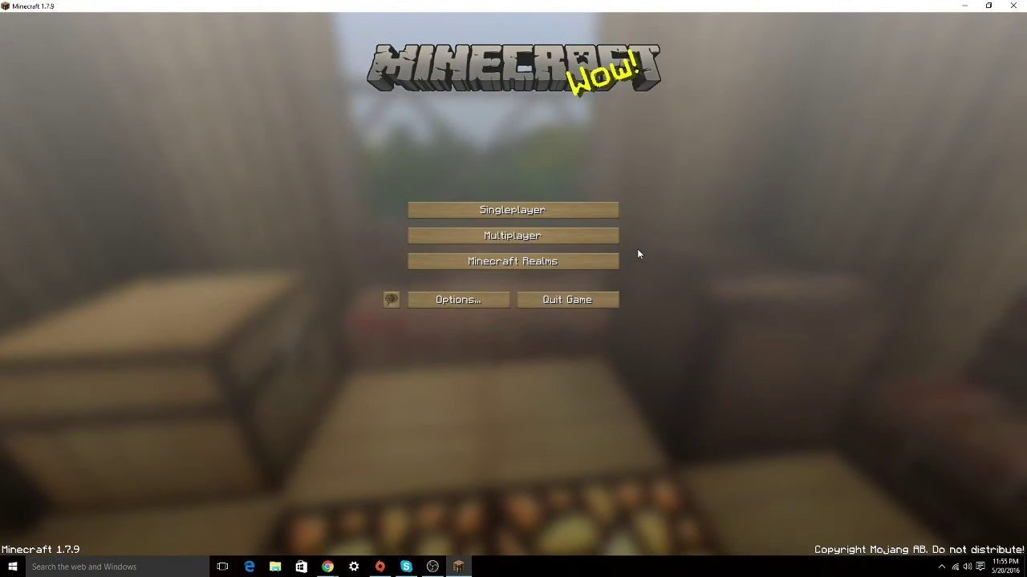
# Direct-connect to squirrel.aternos.org:47946 by pasting the copied address, and join.
pyautogui.click(585, 241)
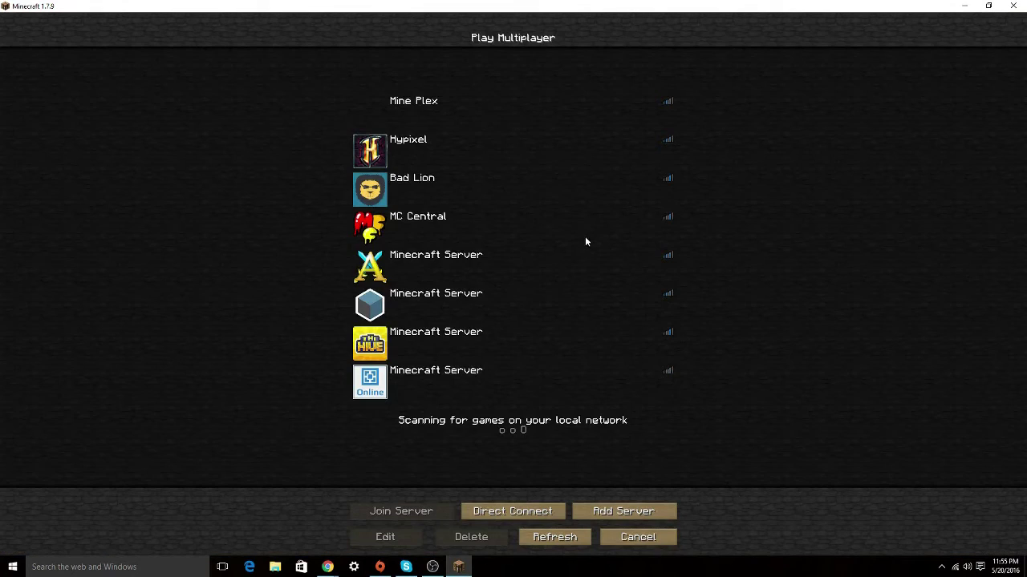
pyautogui.click(536, 516)
pyautogui.press('BackSpace')
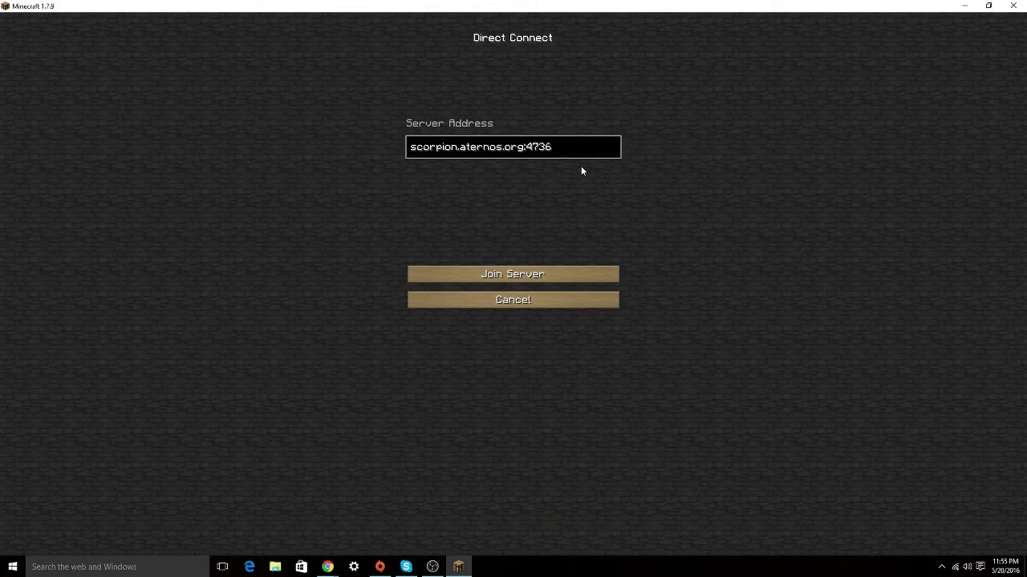
pyautogui.press('BackSpace')
pyautogui.press('BackSpace')
pyautogui.press('BackSpace')
pyautogui.press('BackSpace')
pyautogui.press('BackSpace')
pyautogui.press('BackSpace')
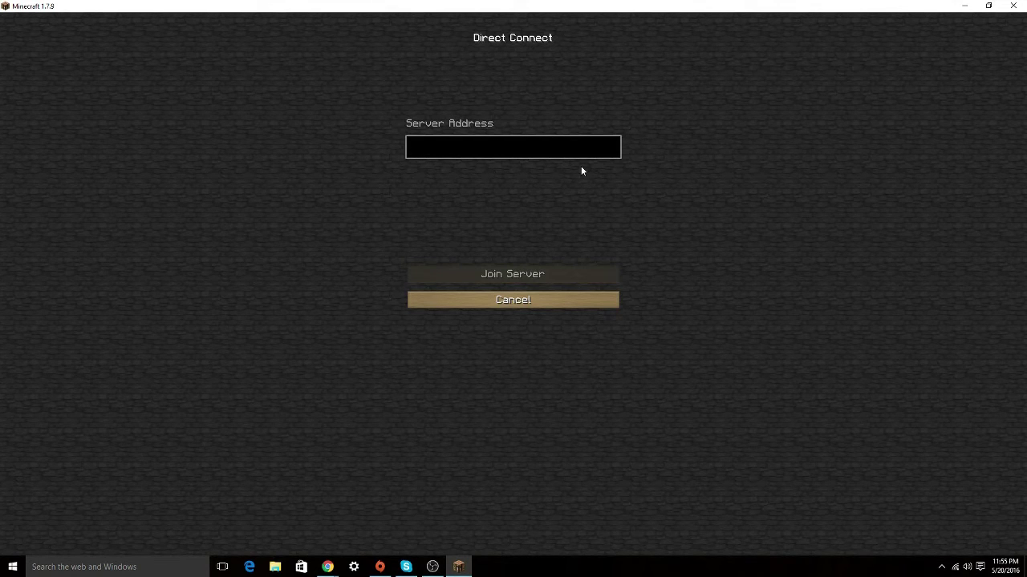
pyautogui.hotkey('ctrl', 'v')
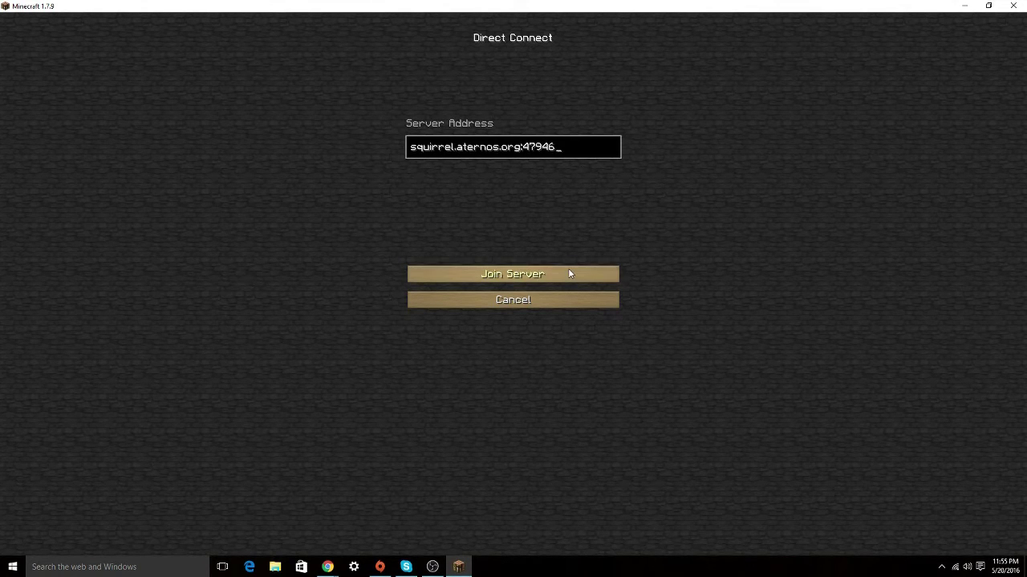
pyautogui.click(570, 275)
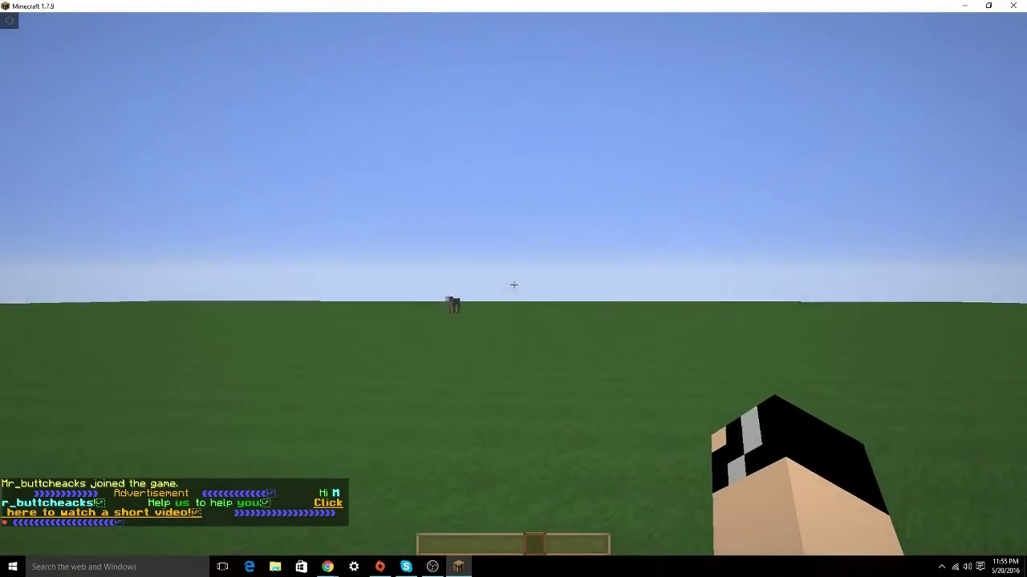
# Set a home with /sethome, then list mcMMO commands with /help mcmmo.
pyautogui.press('t')
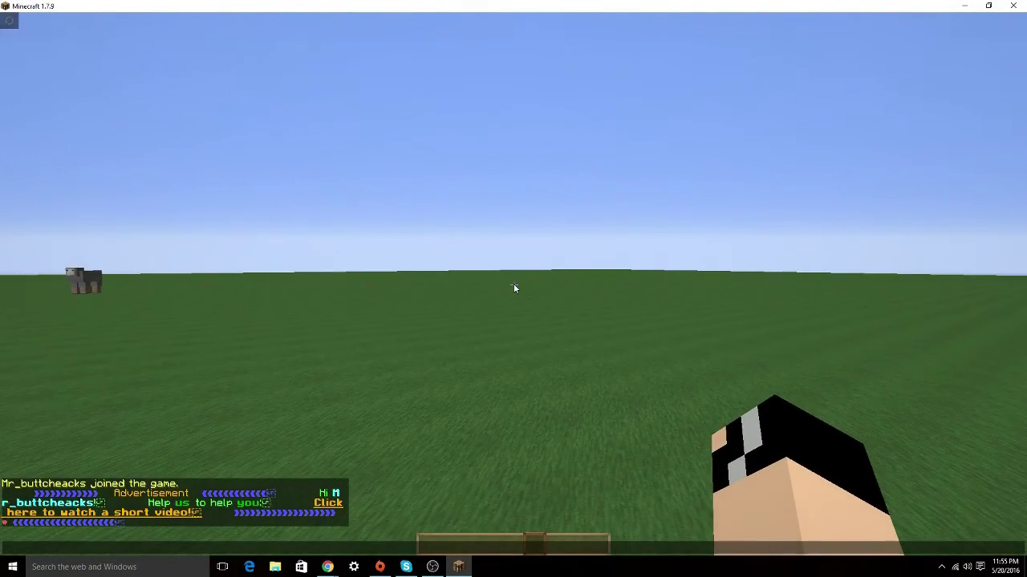
pyautogui.write('/sethome')
pyautogui.press('Return')
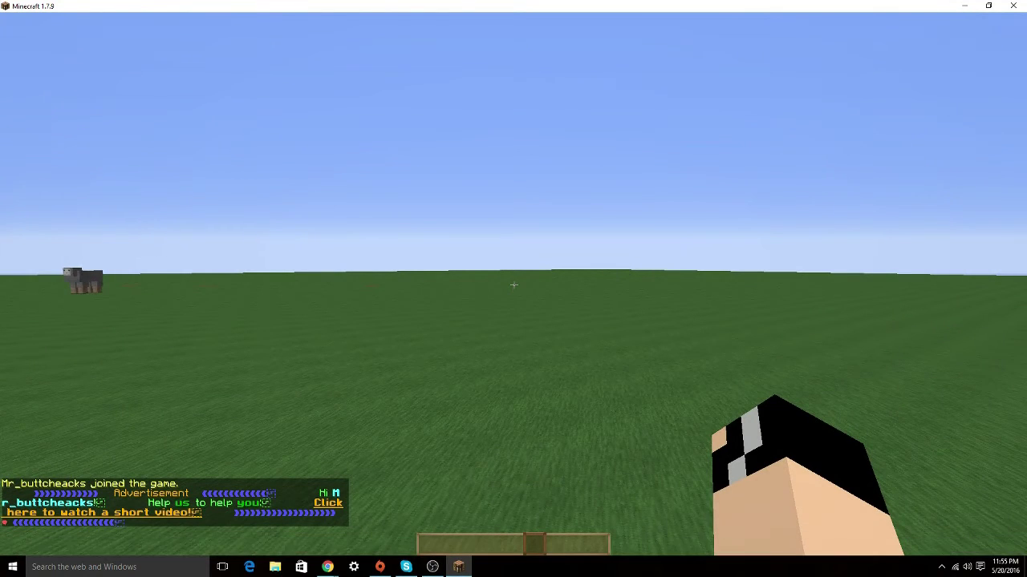
pyautogui.press('t')
pyautogui.write('/help mc')
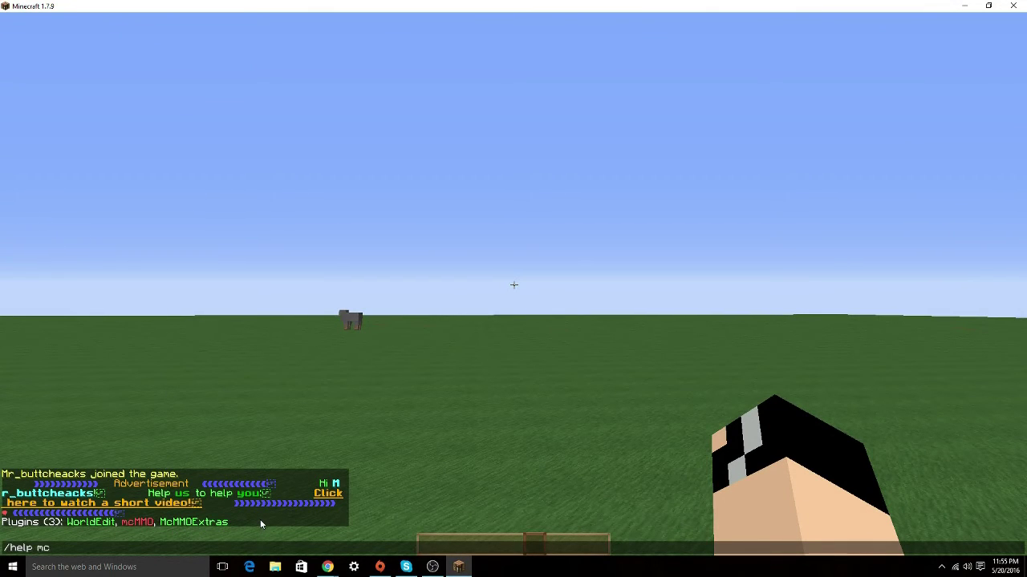
pyautogui.write('mmo')
pyautogui.press('Return')
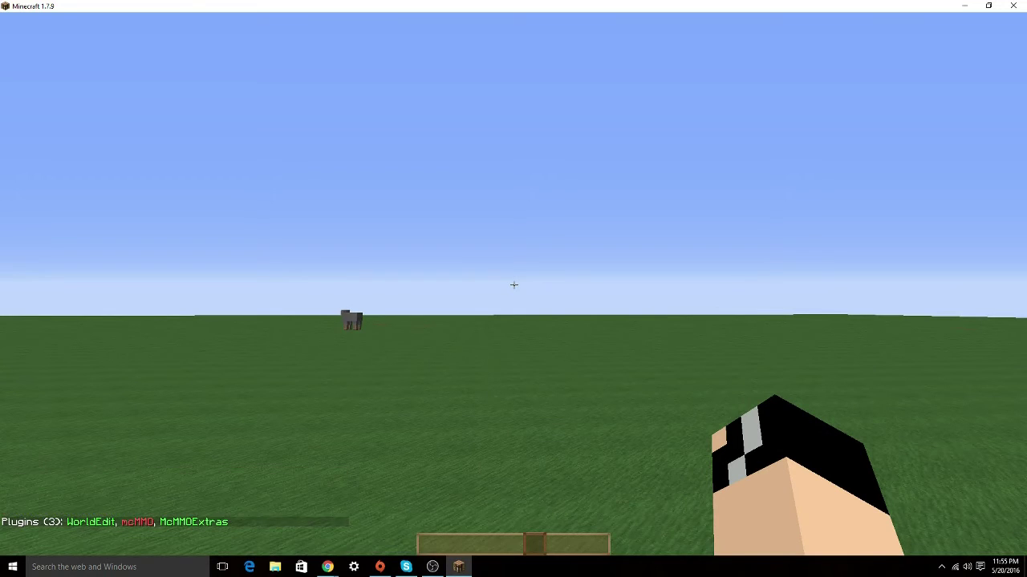
# Show mcMMO help page 2 and scroll back through the chat output.
pyautogui.press('t')
pyautogui.write('/help mcmmo')
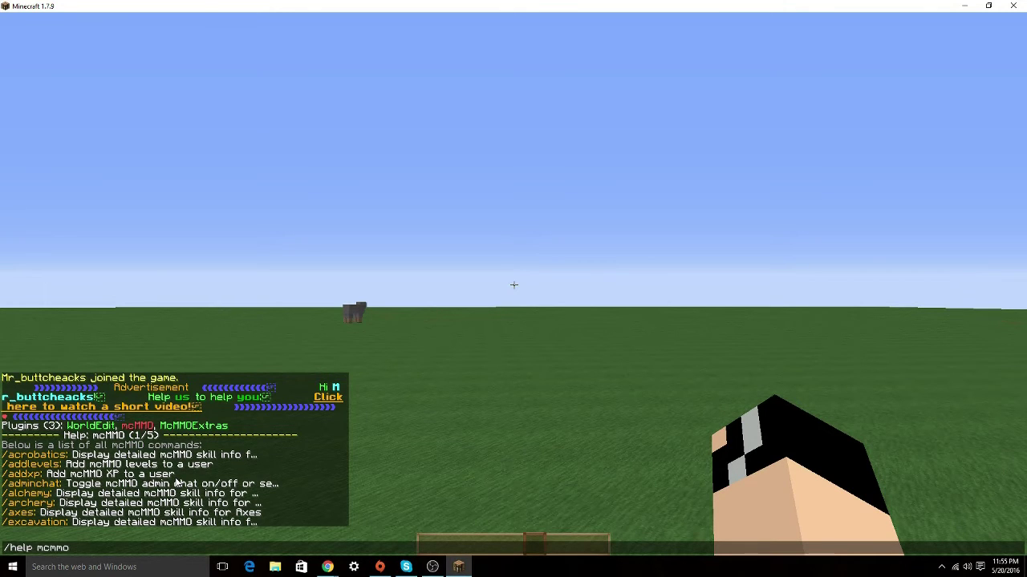
pyautogui.write('2')
pyautogui.press('Return')
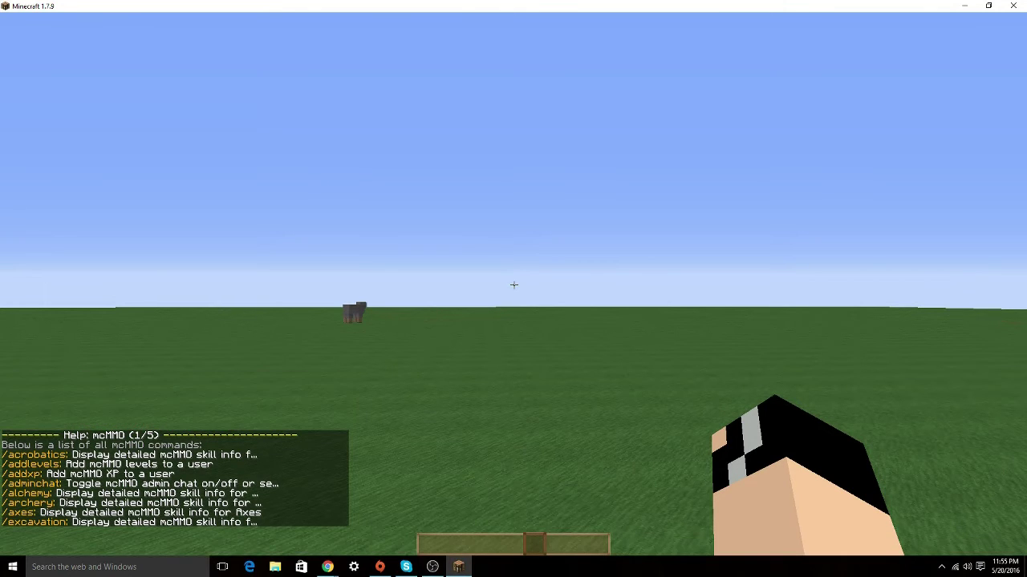
pyautogui.press('t')
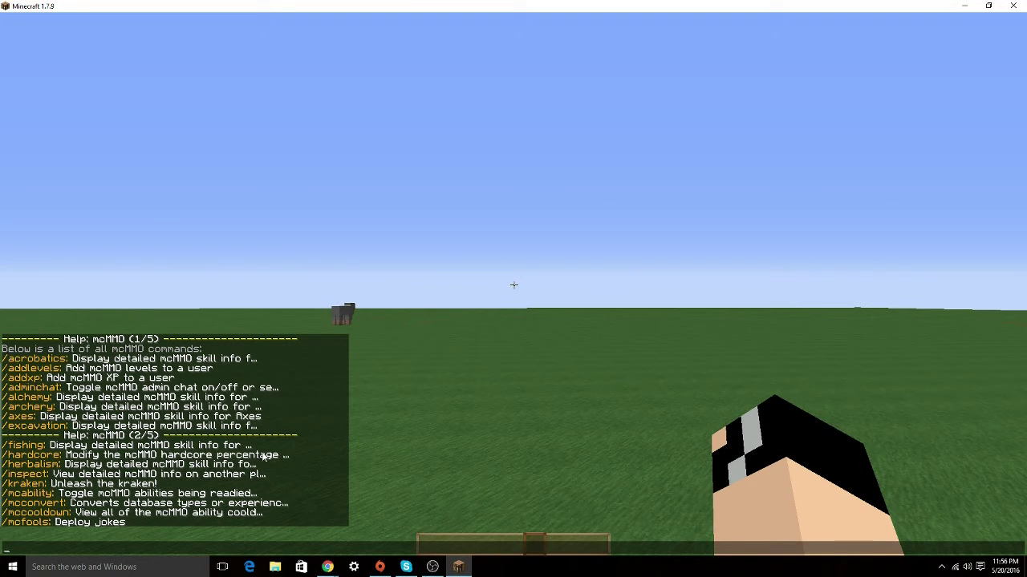
pyautogui.scroll(6, 262, 457)
pyautogui.write('/help mc')
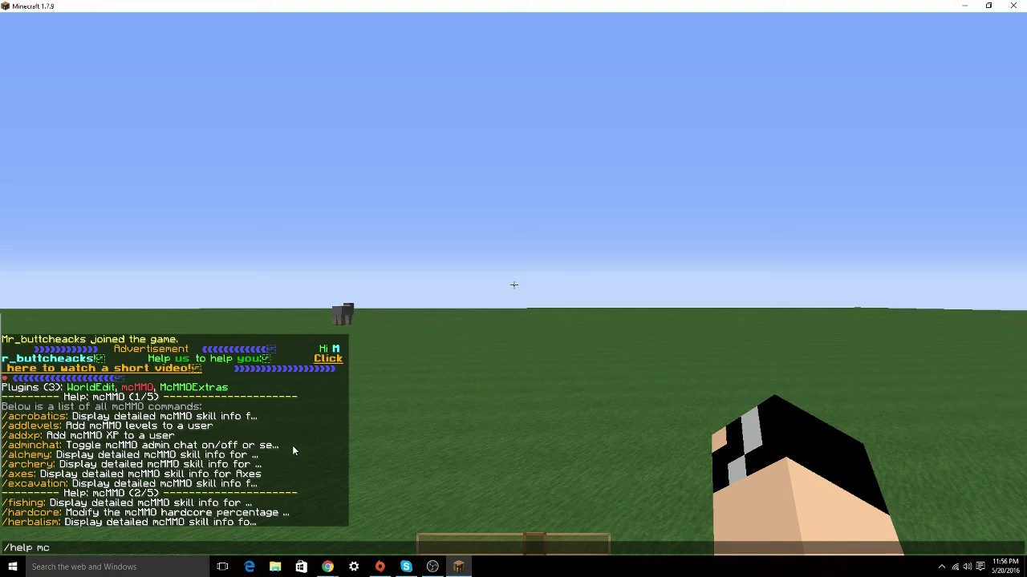
# Run /help mcmmoextras to list the McMMOExtras commands.
pyautogui.write('mm')
pyautogui.write('oextras')
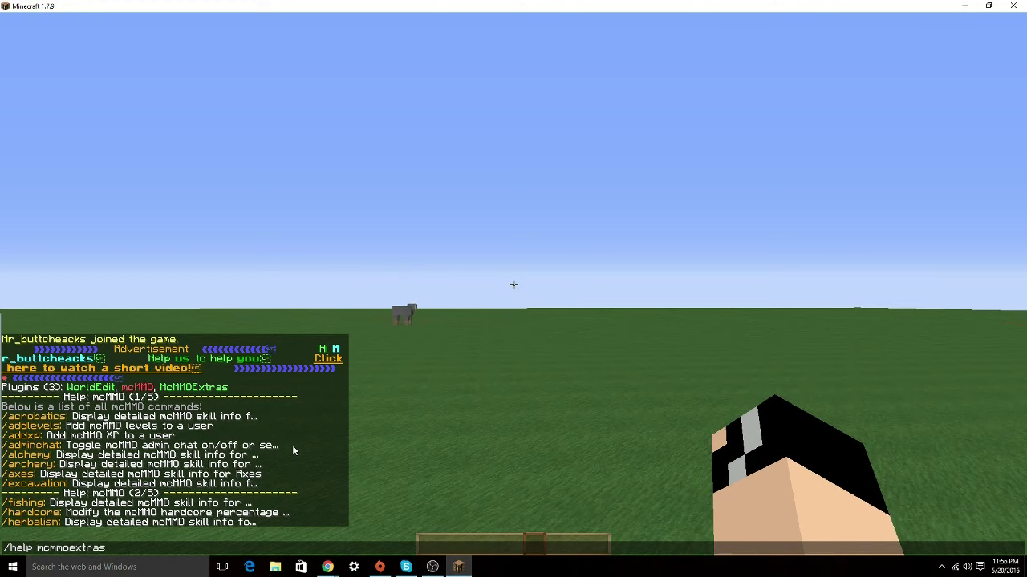
pyautogui.press('Return')
pyautogui.press('t')
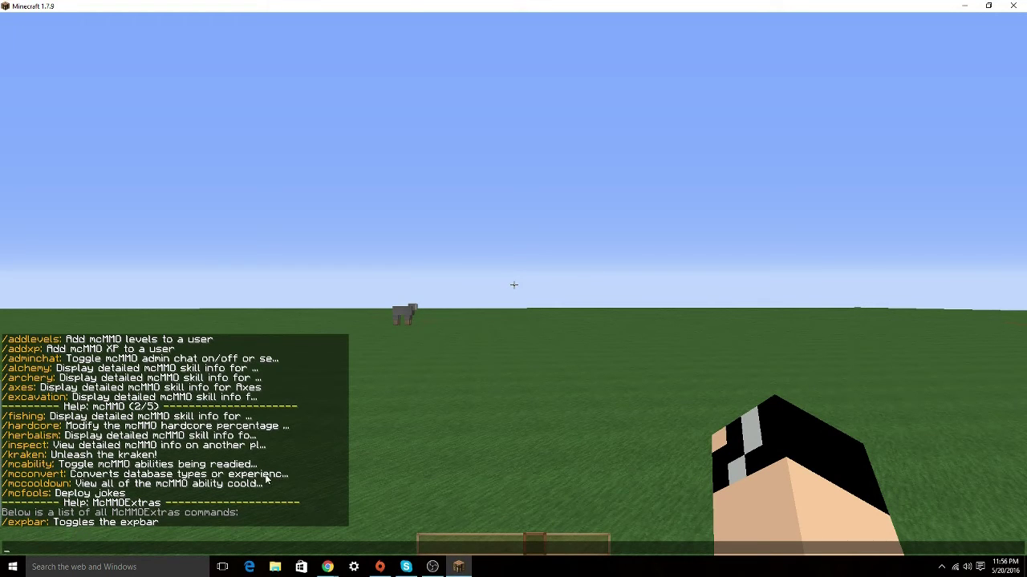
pyautogui.scroll(7, 279, 367)
pyautogui.scroll(-7, 233, 390)
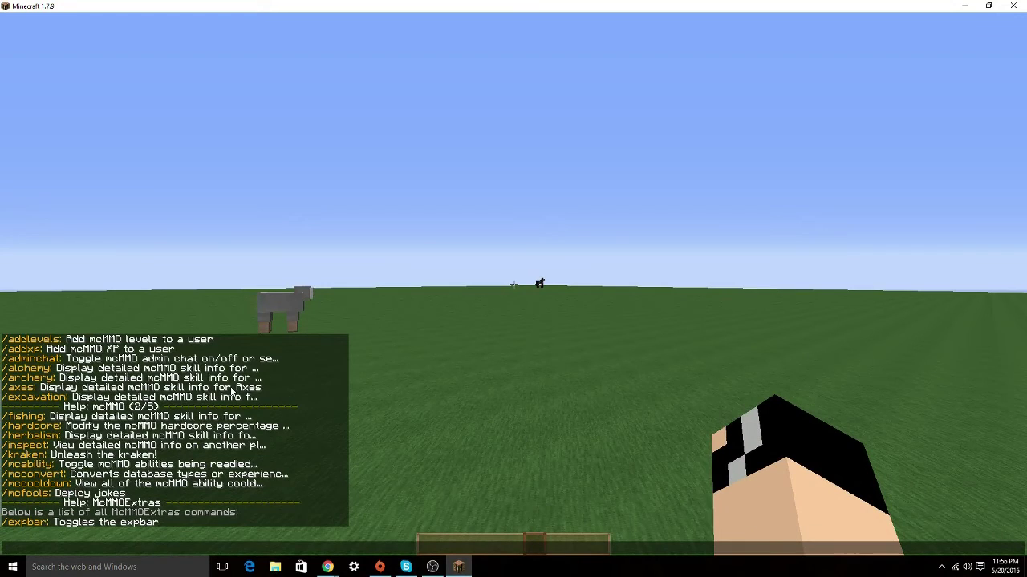
# Show mcMMO help pages 3, 4 and 5 in chat.
pyautogui.write('/')
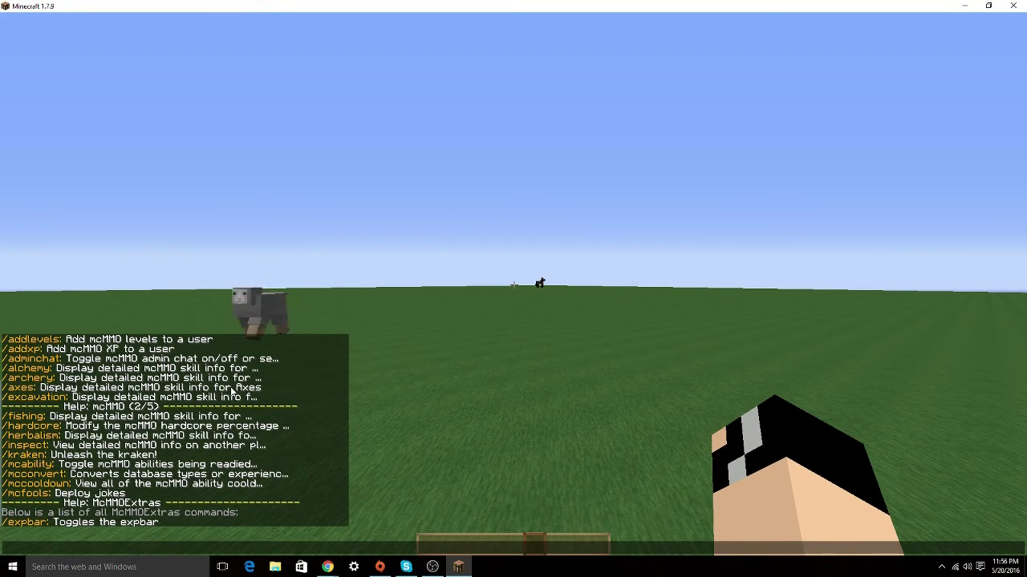
pyautogui.write('help mcmm')
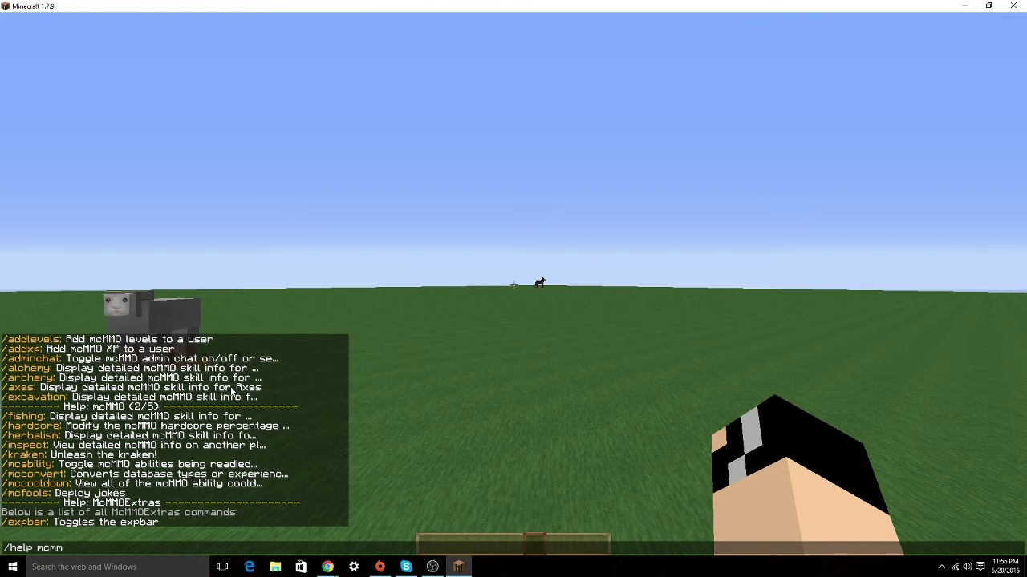
pyautogui.write('o 3')
pyautogui.press('Return')
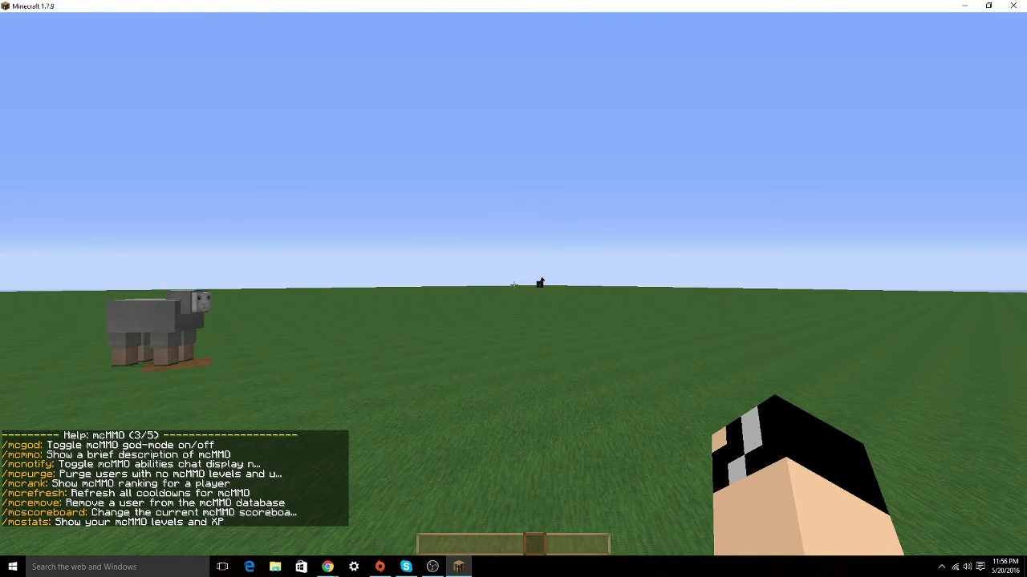
pyautogui.press('t')
pyautogui.write('/m')
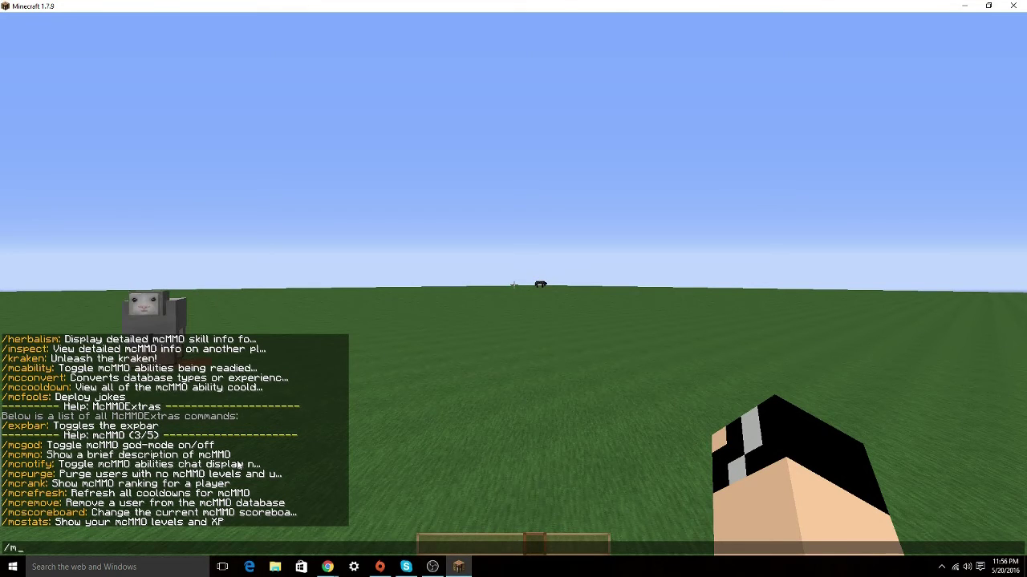
pyautogui.write('help mcmmo 4')
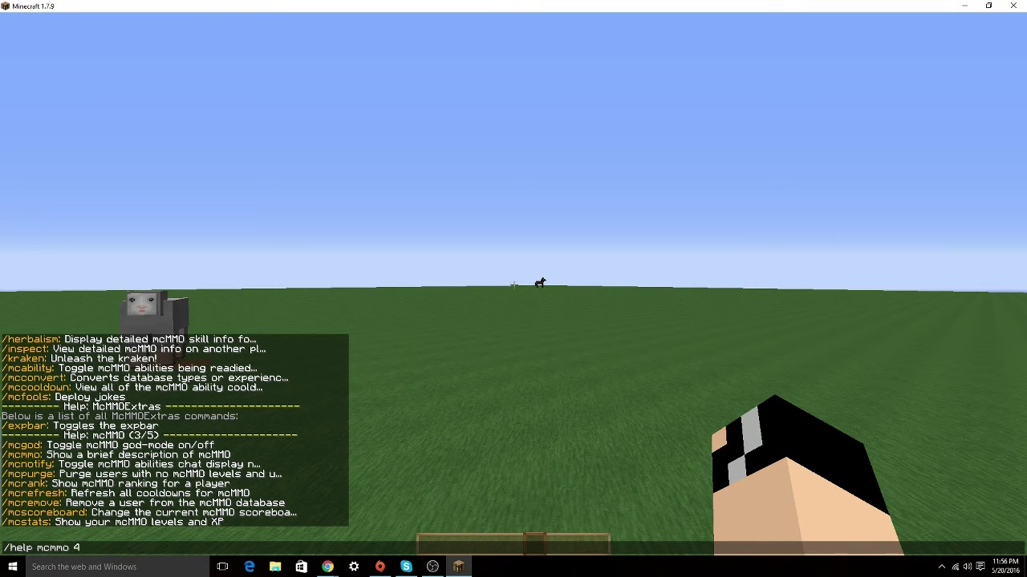
pyautogui.press('Return')
pyautogui.press('t')
pyautogui.write('/')
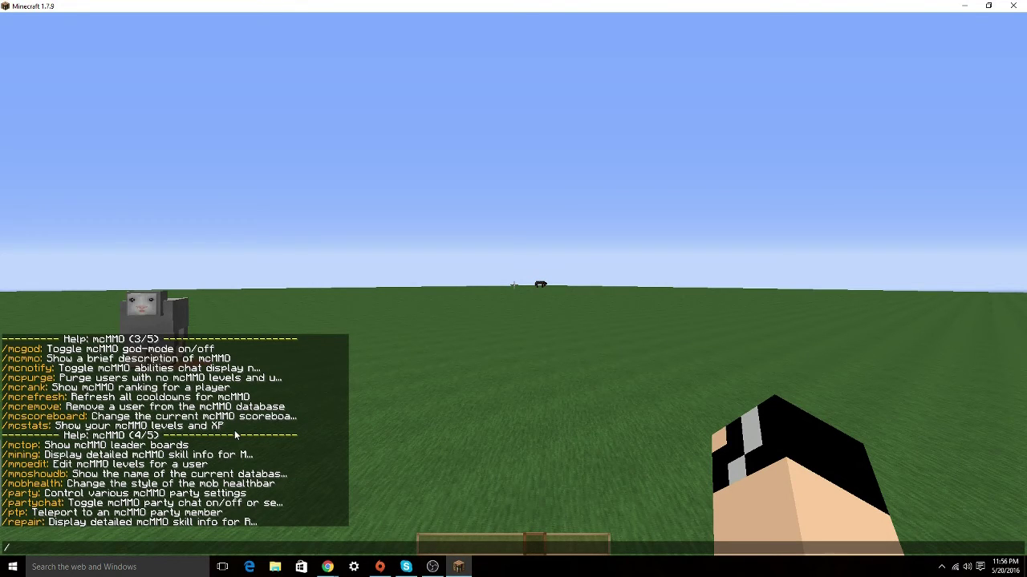
pyautogui.write('hel')
pyautogui.write('mm')
pyautogui.write('5')
pyautogui.press('Return')
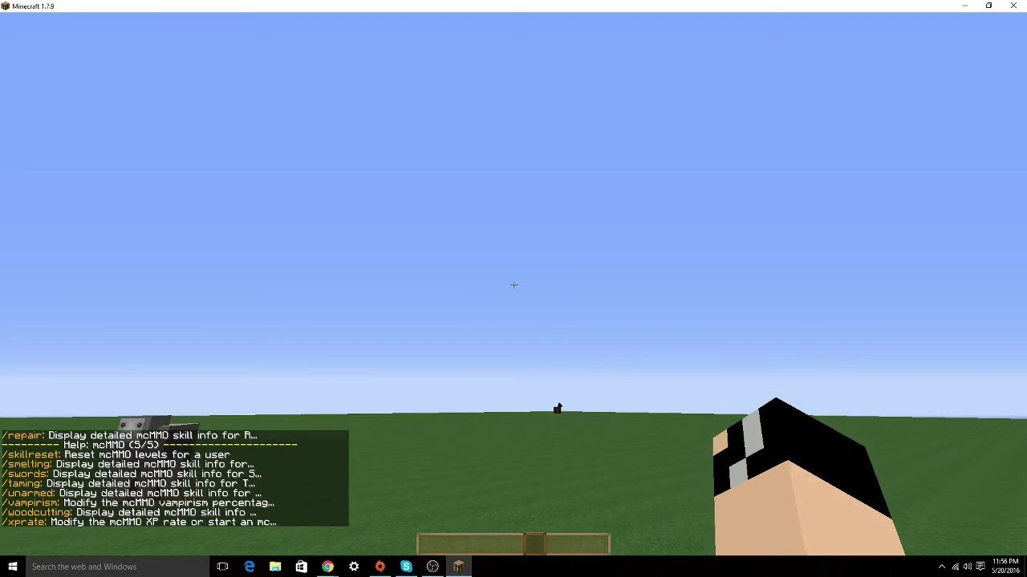
# Scroll back through the earlier help pages in chat, then close chat.
pyautogui.press('t')
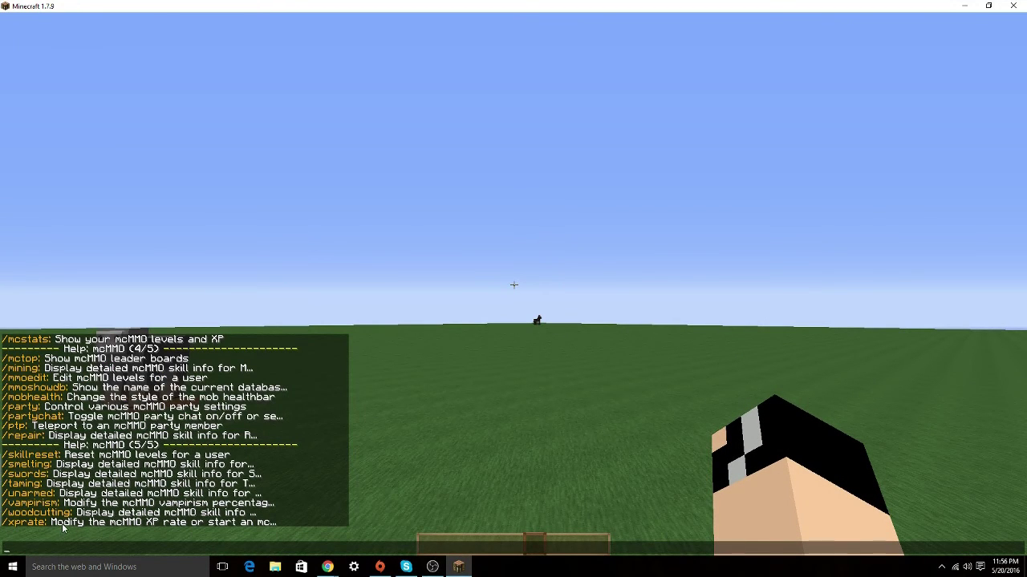
pyautogui.scroll(10, 62, 527)
pyautogui.scroll(10, 63, 527)
pyautogui.press('Escape')
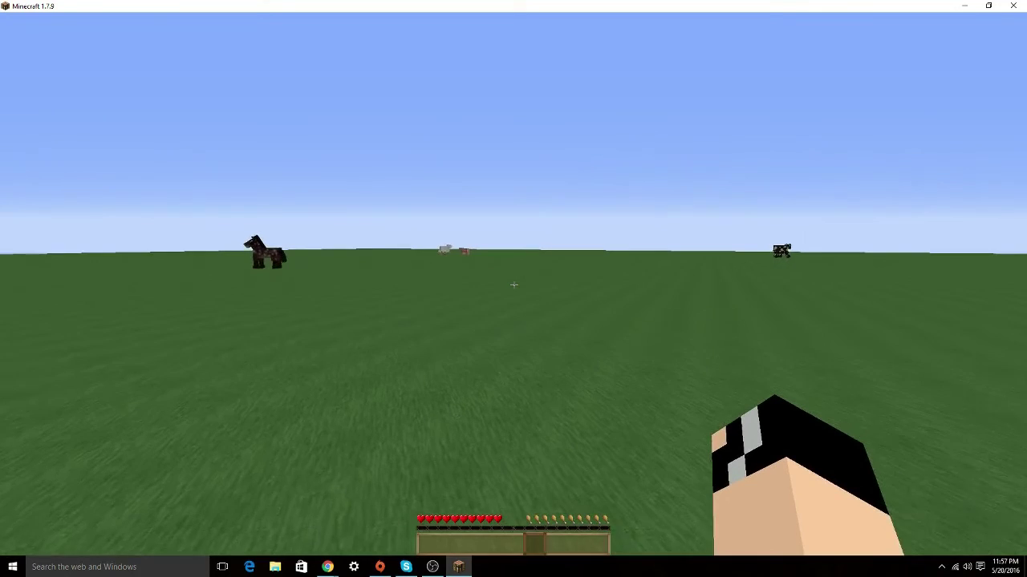
# Switch your game mode to Creative with /gamemode and review the help in chat.
pyautogui.press('/')
pyautogui.write('gamemode')
pyautogui.press('Escape')
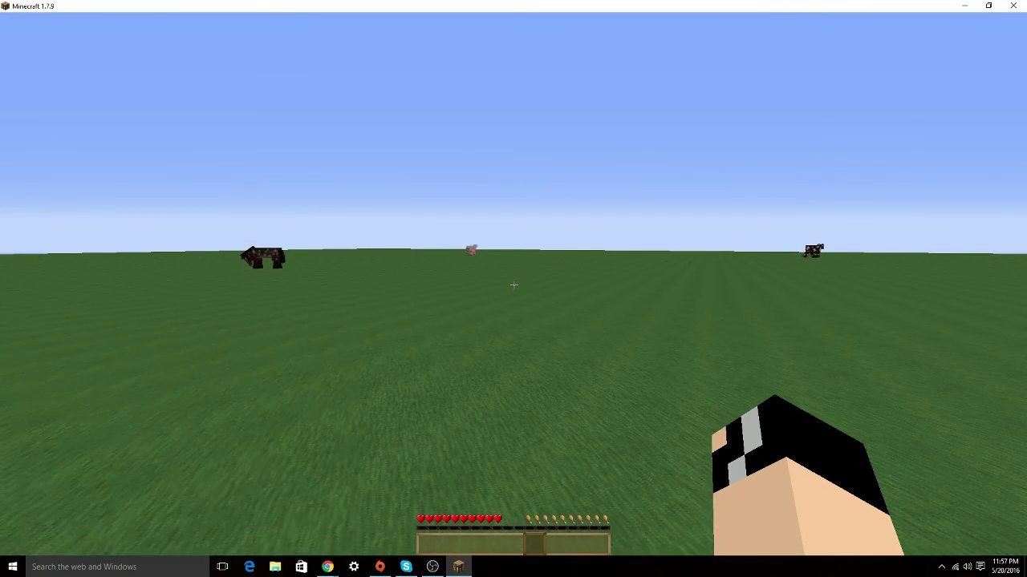
pyautogui.press('space')
pyautogui.press('space')
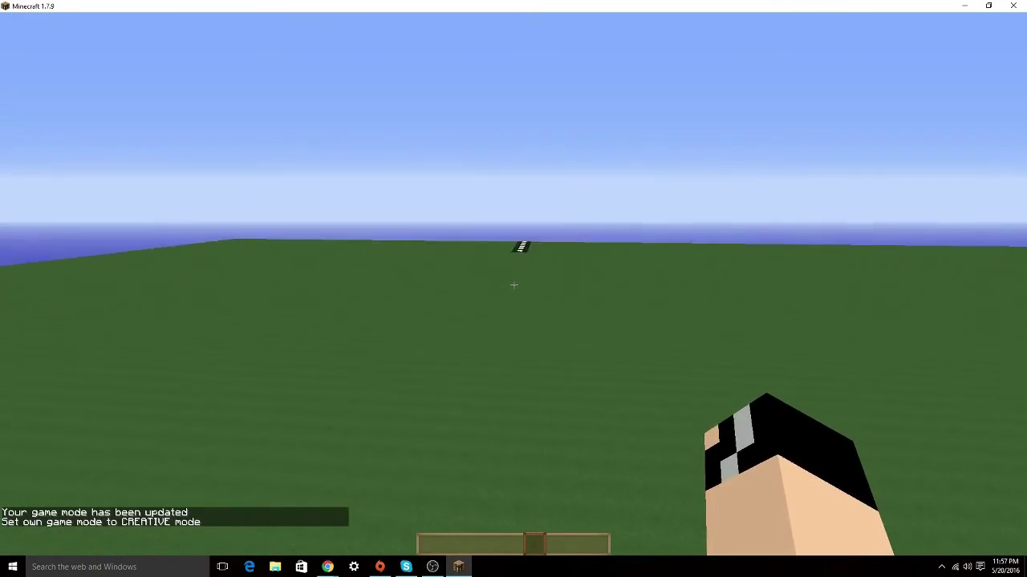
pyautogui.press('t')
pyautogui.scroll(5, 606, 241)
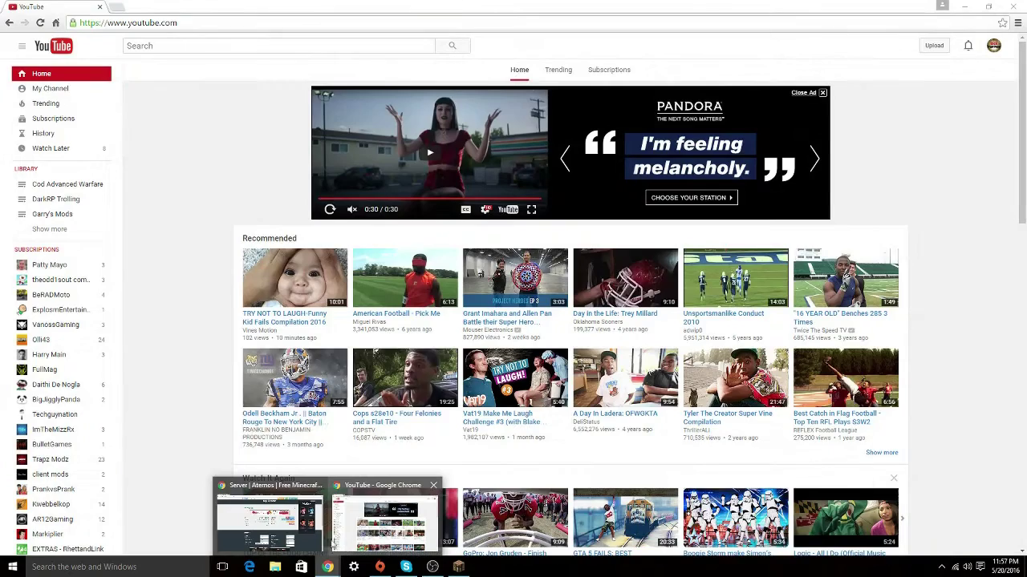
pyautogui.moveTo(327, 567)
pyautogui.click(301, 530)
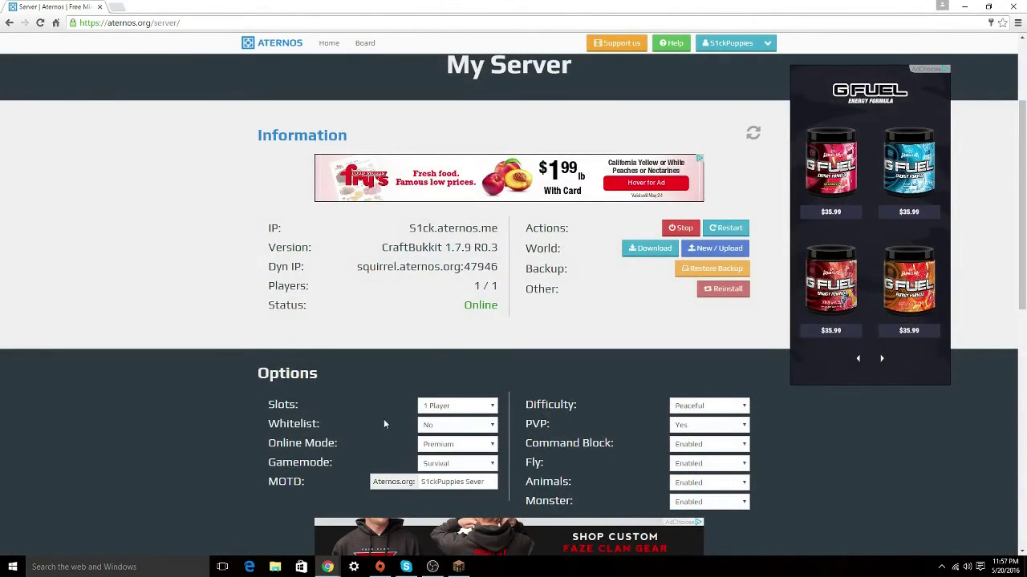
# Verify version CraftBukkit 1.7.9 R0.3 and the mcMMO.jar and McMMOExtras.jar plugin files.
pyautogui.moveTo(498, 247); pyautogui.dragTo(385, 247)
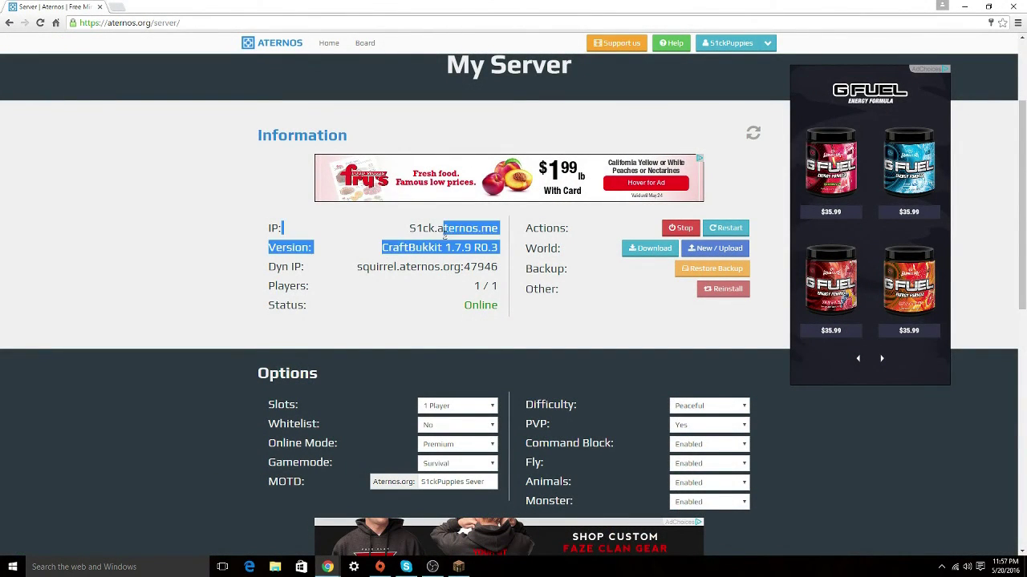
pyautogui.click(734, 43)
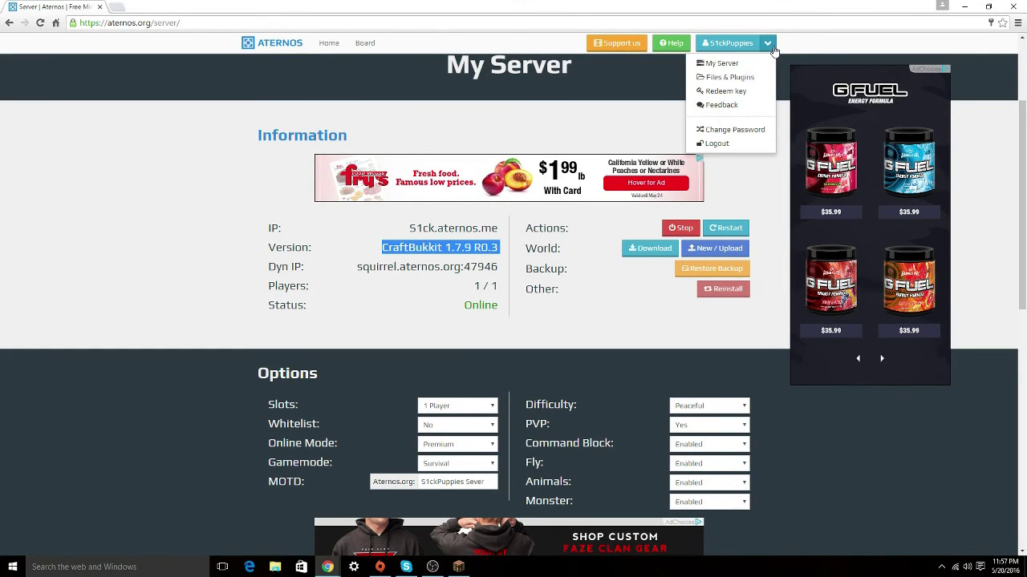
pyautogui.click(716, 75)
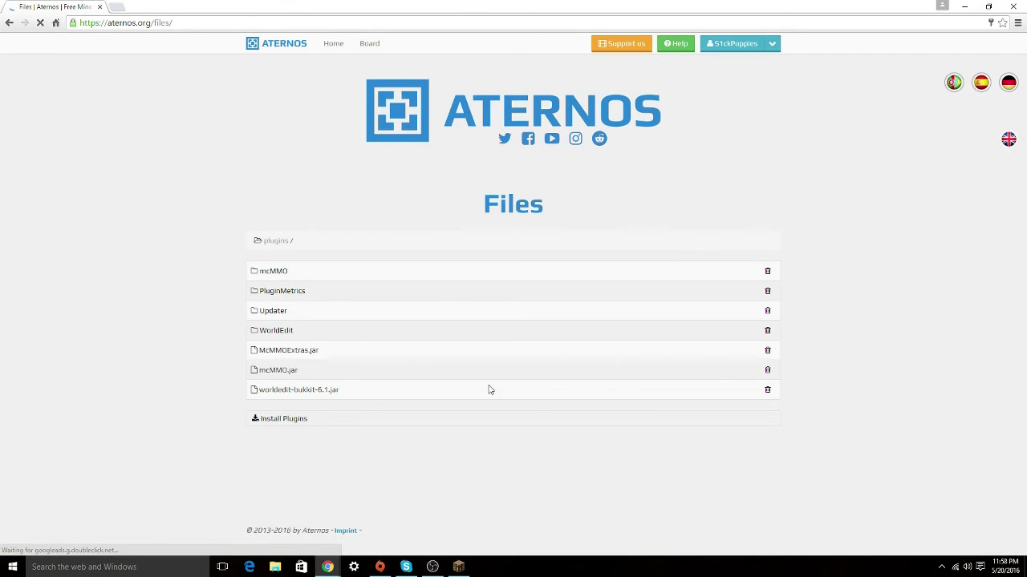
pyautogui.moveTo(240, 356)
pyautogui.mouseDown()
pyautogui.moveTo(284, 357)
pyautogui.moveTo(318, 377)
pyautogui.mouseUp()
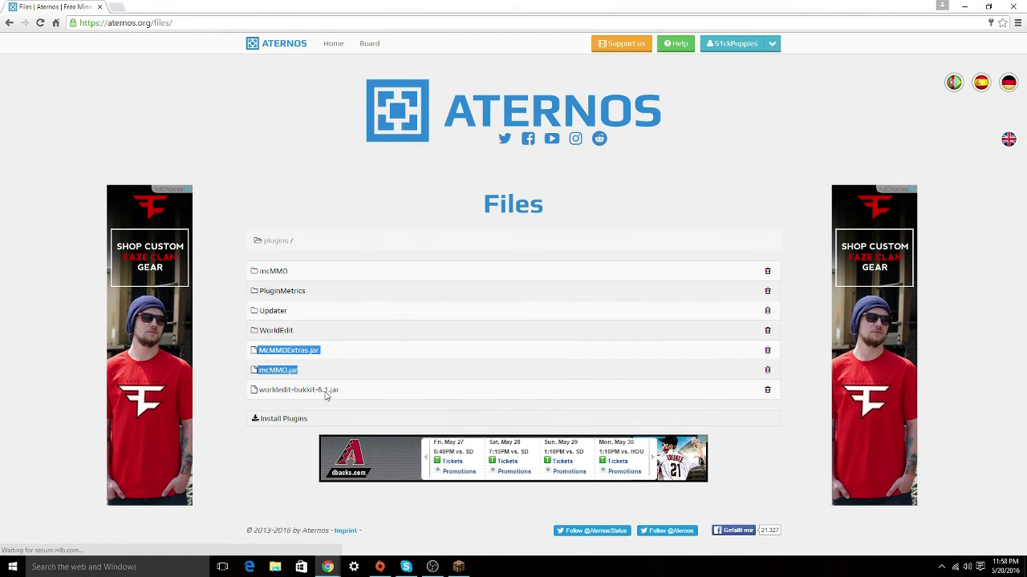
pyautogui.click(268, 477)
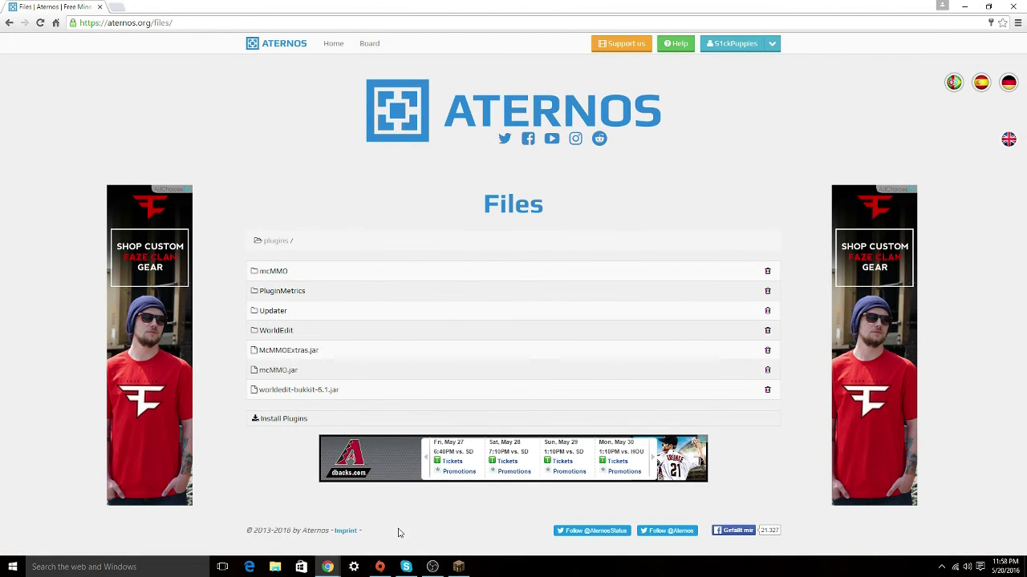
pyautogui.click(458, 568)
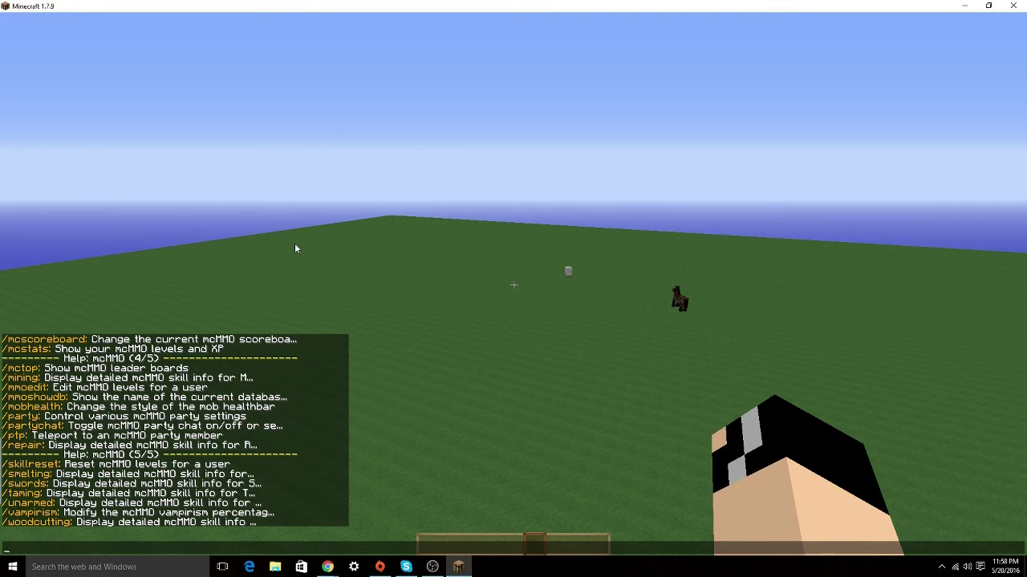